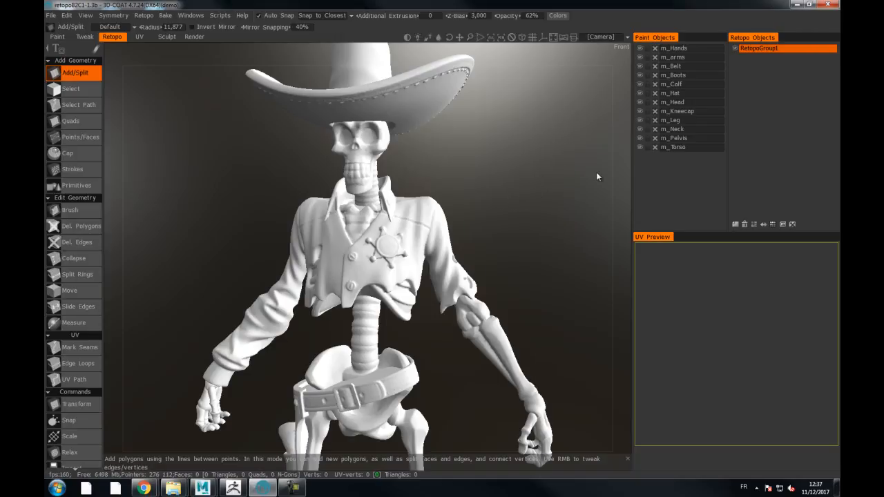
pyautogui.moveTo(520, 171); pyautogui.dragTo(509, 173)
pyautogui.moveTo(509, 173); pyautogui.dragTo(490, 142, button='middle')
pyautogui.moveTo(490, 143); pyautogui.dragTo(432, 123, button='right')
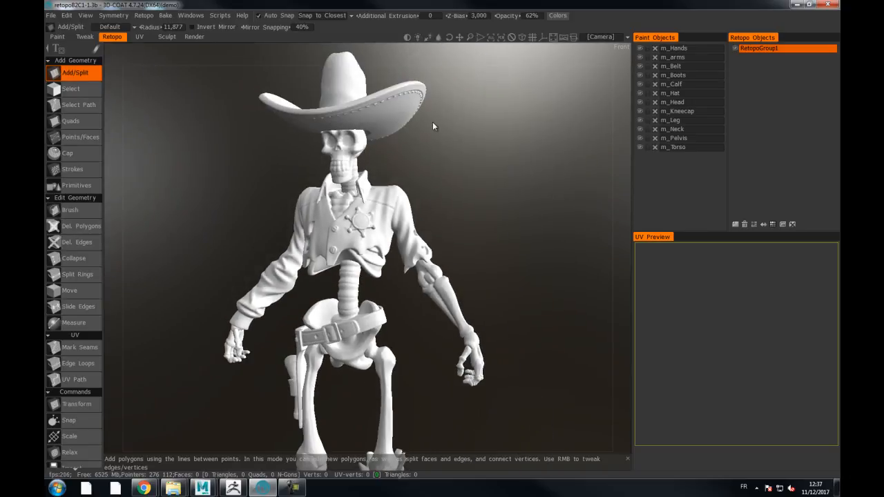
pyautogui.moveTo(467, 167); pyautogui.dragTo(459, 136, button='middle')
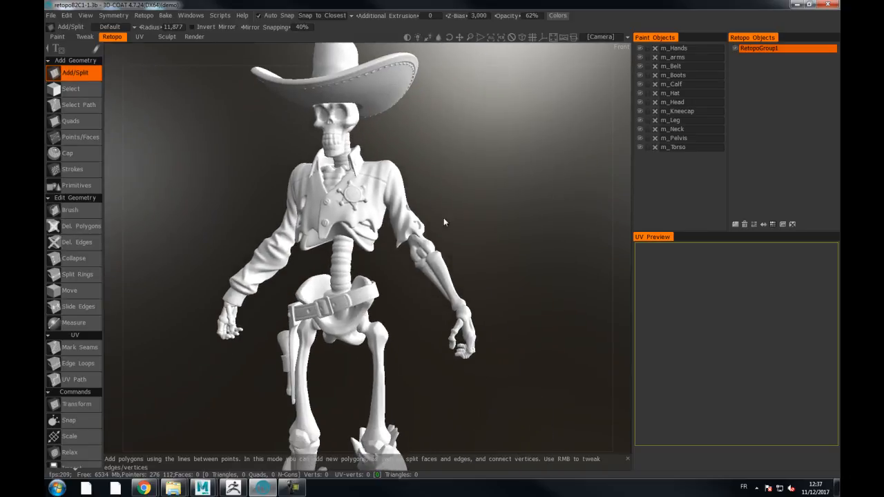
pyautogui.moveTo(464, 200)
pyautogui.mouseDown()
pyautogui.moveTo(498, 191)
pyautogui.moveTo(501, 203)
pyautogui.moveTo(497, 194)
pyautogui.moveTo(537, 146)
pyautogui.mouseUp()
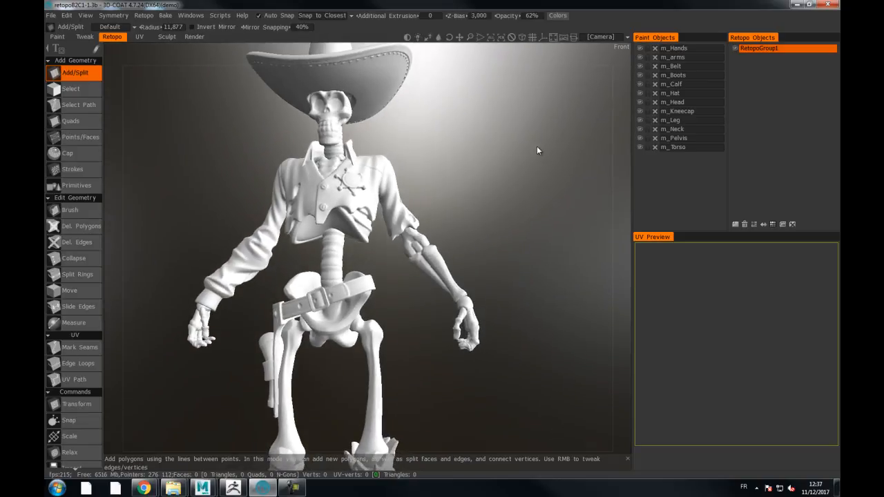
# - Hide every paint object except m_arms
pyautogui.click(638, 47)
pyautogui.click(640, 65)
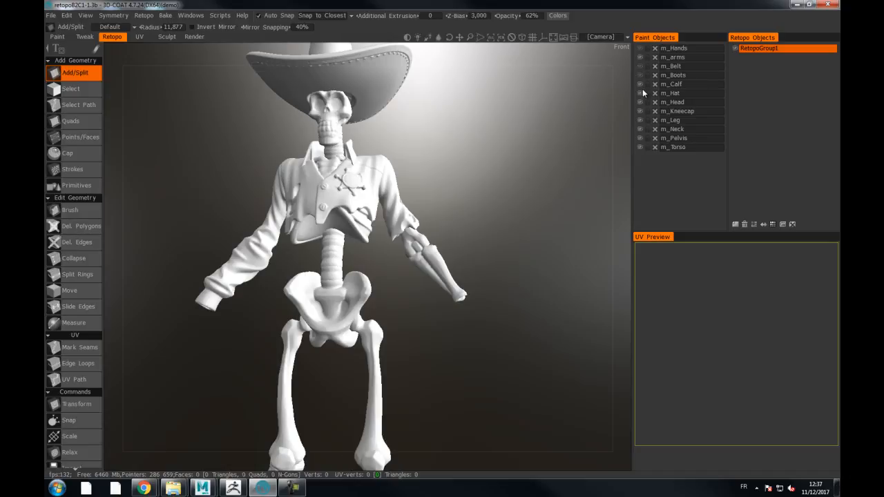
pyautogui.click(639, 101)
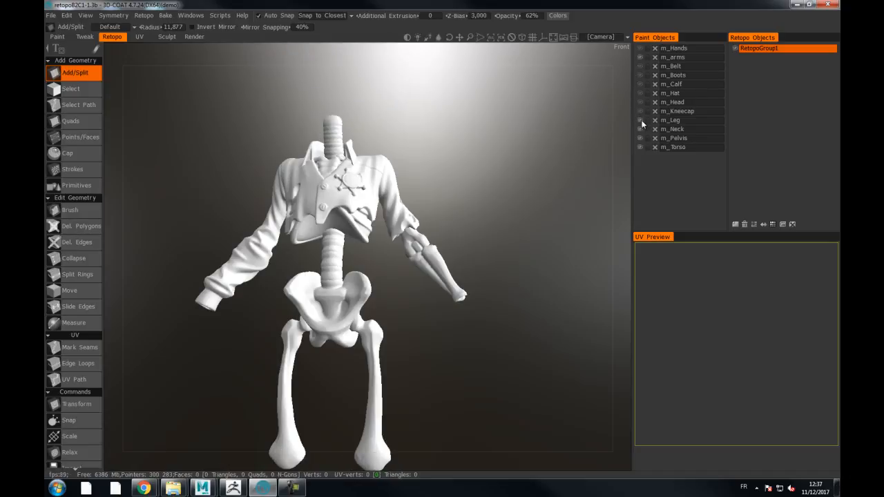
pyautogui.click(641, 121)
pyautogui.click(640, 129)
pyautogui.click(640, 138)
pyautogui.click(640, 147)
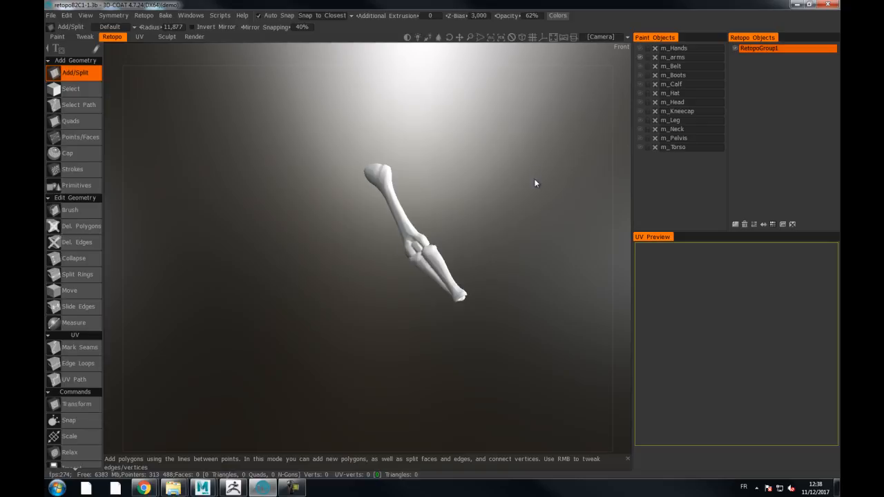
# - Draw slicing strokes with the Strokes tool across the upper arm bone, from the shoulder end down to the elbow joint
pyautogui.moveTo(517, 151); pyautogui.dragTo(469, 184)
pyautogui.moveTo(470, 184); pyautogui.dragTo(625, 96, button='right')
pyautogui.moveTo(500, 108); pyautogui.dragTo(469, 126, button='middle')
pyautogui.moveTo(470, 126); pyautogui.dragTo(520, 103, button='right')
pyautogui.moveTo(513, 107); pyautogui.dragTo(501, 119, button='middle')
pyautogui.moveTo(501, 119); pyautogui.dragTo(502, 123)
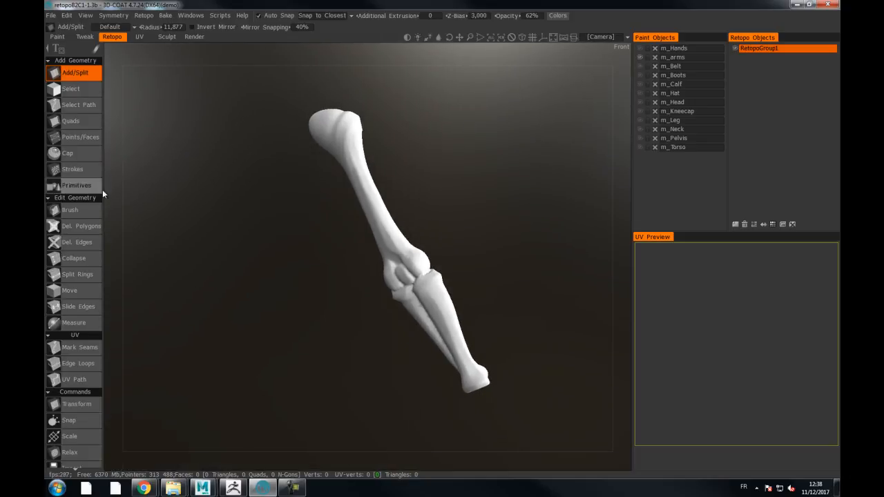
pyautogui.click(76, 170)
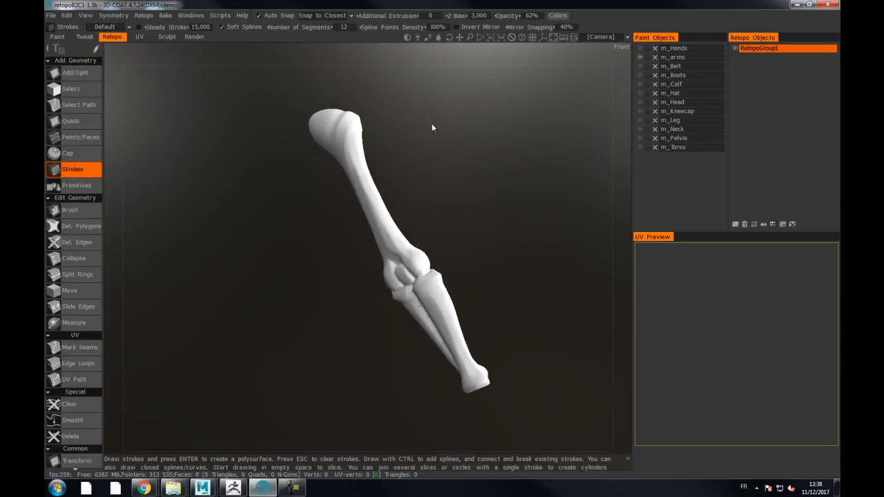
pyautogui.moveTo(430, 137)
pyautogui.mouseDown()
pyautogui.moveTo(410, 134)
pyautogui.moveTo(432, 130)
pyautogui.moveTo(426, 122)
pyautogui.mouseUp()
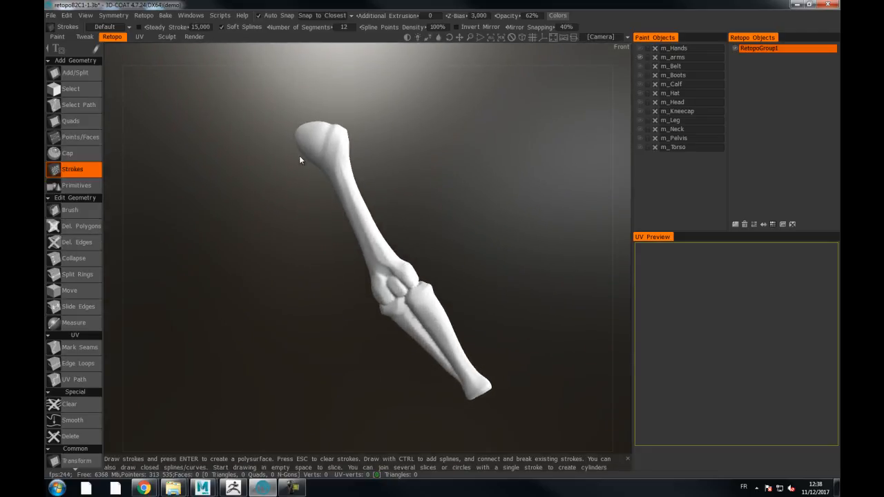
pyautogui.moveTo(313, 108); pyautogui.dragTo(313, 108)
pyautogui.moveTo(316, 180); pyautogui.dragTo(353, 108)
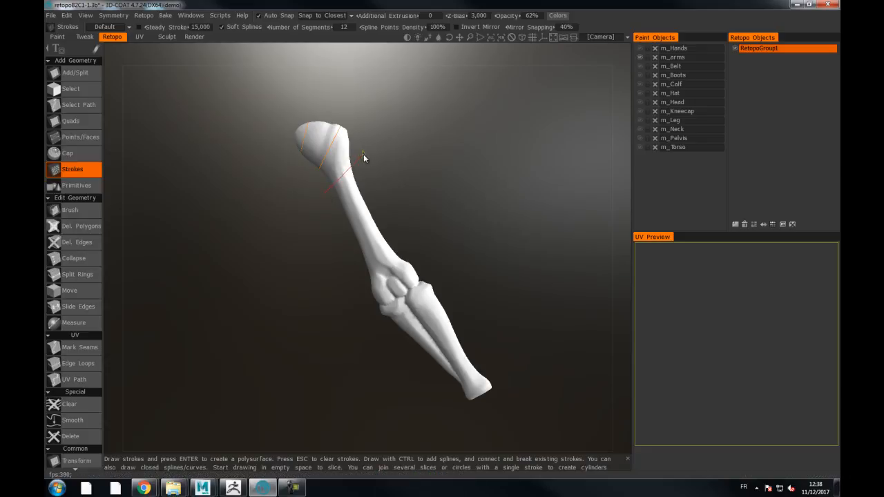
pyautogui.moveTo(436, 202)
pyautogui.keyDown('alt'); pyautogui.mouseDown()
pyautogui.moveTo(416, 228)
pyautogui.moveTo(256, 237)
pyautogui.moveTo(390, 234)
pyautogui.moveTo(432, 211)
pyautogui.mouseUp(); pyautogui.keyUp('alt')
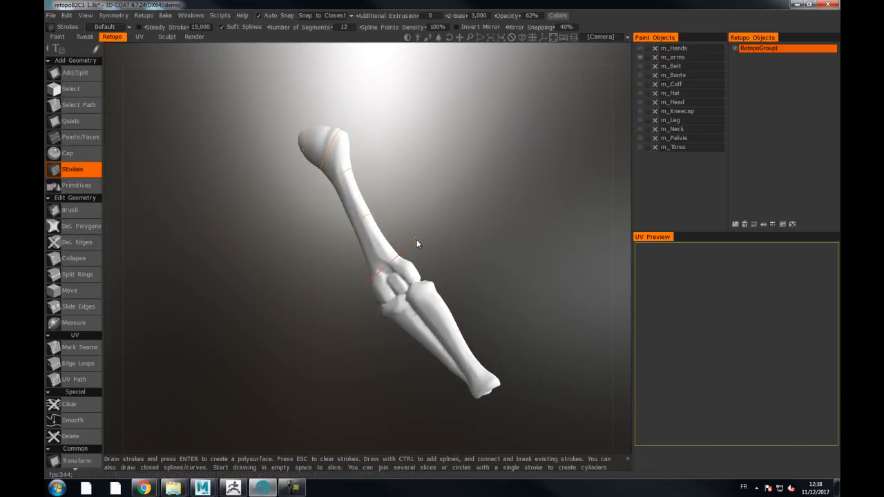
pyautogui.keyDown('alt'); pyautogui.moveTo(416, 243); pyautogui.dragTo(444, 256); pyautogui.keyUp('alt')
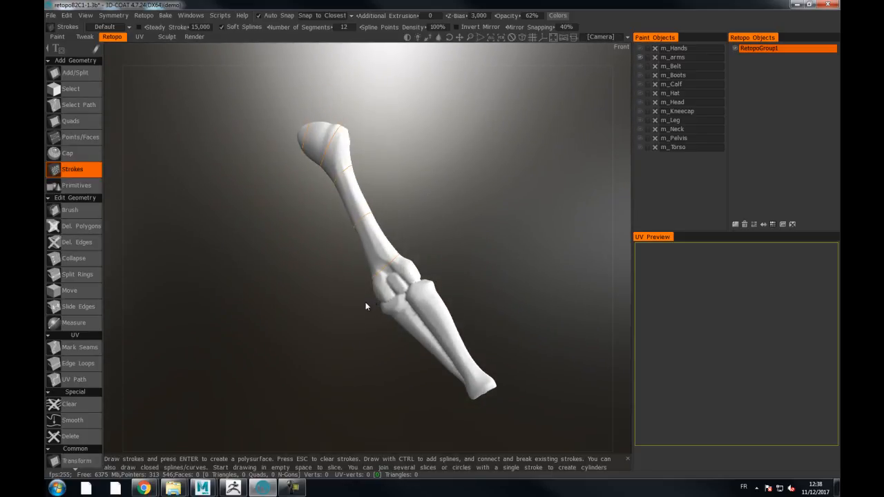
pyautogui.moveTo(376, 306)
pyautogui.keyDown('alt'); pyautogui.mouseDown()
pyautogui.moveTo(369, 325)
pyautogui.moveTo(261, 367)
pyautogui.moveTo(260, 377)
pyautogui.moveTo(357, 347)
pyautogui.moveTo(372, 318)
pyautogui.mouseUp(); pyautogui.keyUp('alt')
pyautogui.moveTo(440, 263); pyautogui.dragTo(439, 263)
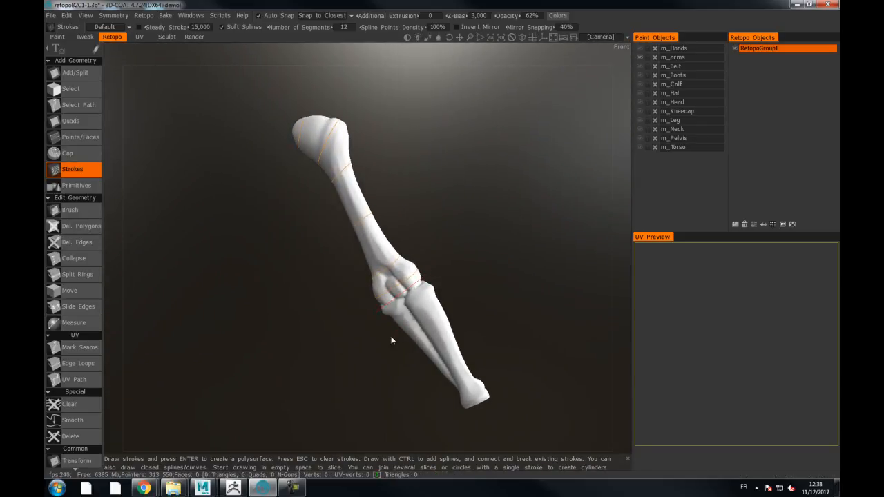
# - Slice the forearm down to the wrist and draw one lengthwise stroke joining all the arm's slices
pyautogui.keyDown('alt'); pyautogui.moveTo(473, 297); pyautogui.dragTo(468, 346); pyautogui.keyUp('alt')
pyautogui.moveTo(488, 319); pyautogui.dragTo(489, 319)
pyautogui.moveTo(489, 320)
pyautogui.keyDown('alt'); pyautogui.mouseDown()
pyautogui.moveTo(493, 363)
pyautogui.moveTo(508, 361)
pyautogui.moveTo(522, 311)
pyautogui.moveTo(479, 325)
pyautogui.moveTo(383, 292)
pyautogui.moveTo(334, 250)
pyautogui.moveTo(415, 290)
pyautogui.moveTo(508, 314)
pyautogui.moveTo(468, 285)
pyautogui.mouseUp(); pyautogui.keyUp('alt')
pyautogui.keyDown('alt'); pyautogui.moveTo(382, 135); pyautogui.dragTo(429, 147); pyautogui.keyUp('alt')
pyautogui.moveTo(321, 145); pyautogui.dragTo(347, 164)
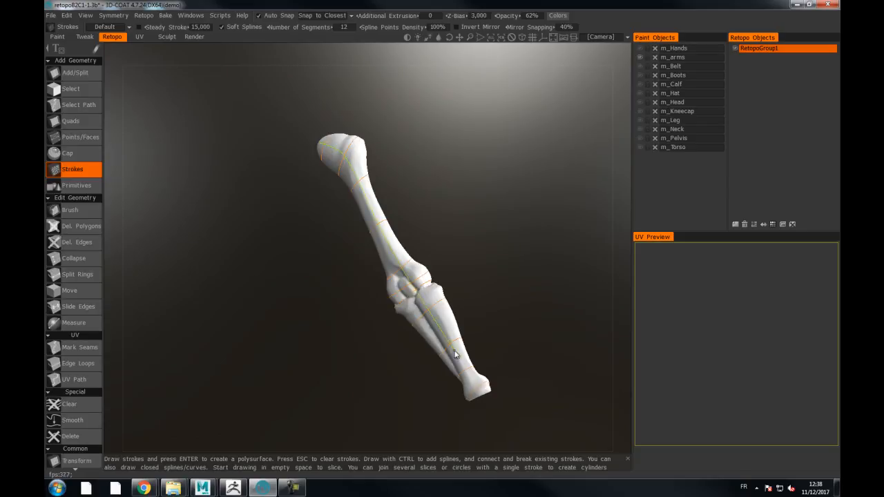
pyautogui.moveTo(483, 338)
pyautogui.keyDown('alt'); pyautogui.mouseDown()
pyautogui.moveTo(516, 245)
pyautogui.moveTo(545, 229)
pyautogui.moveTo(518, 245)
pyautogui.mouseUp(); pyautogui.keyUp('alt')
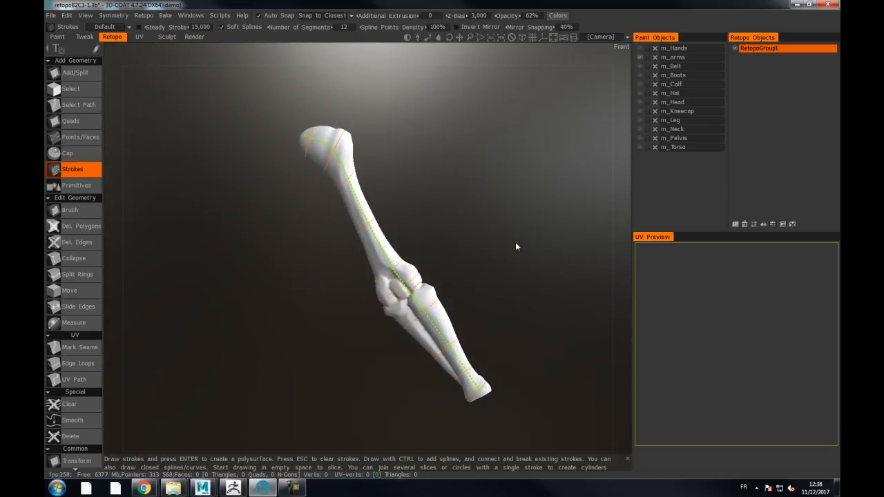
# - Set the number of segments to 6 and generate the arm's retopo surface from the strokes
pyautogui.click(345, 27)
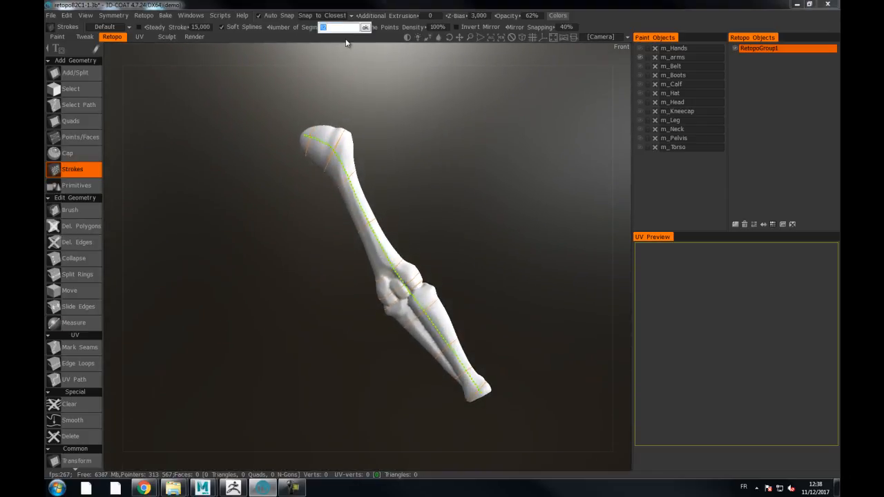
pyautogui.write('6')
pyautogui.press('Return')
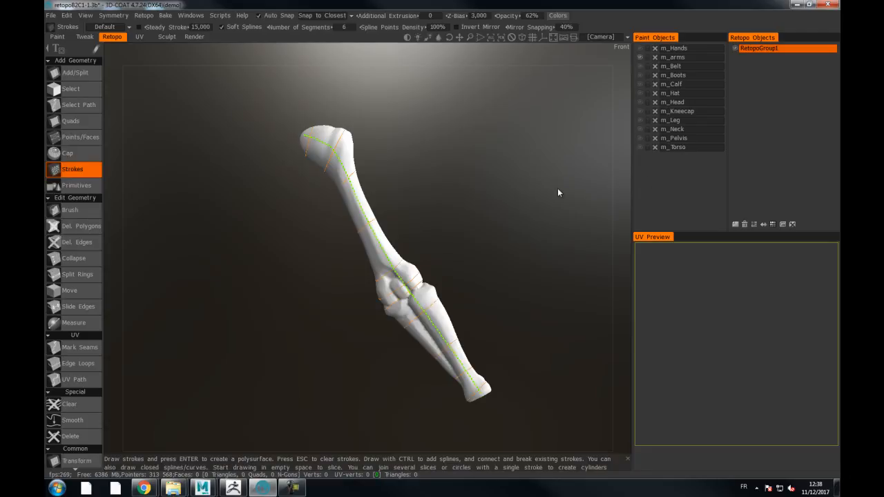
pyautogui.press('Return')
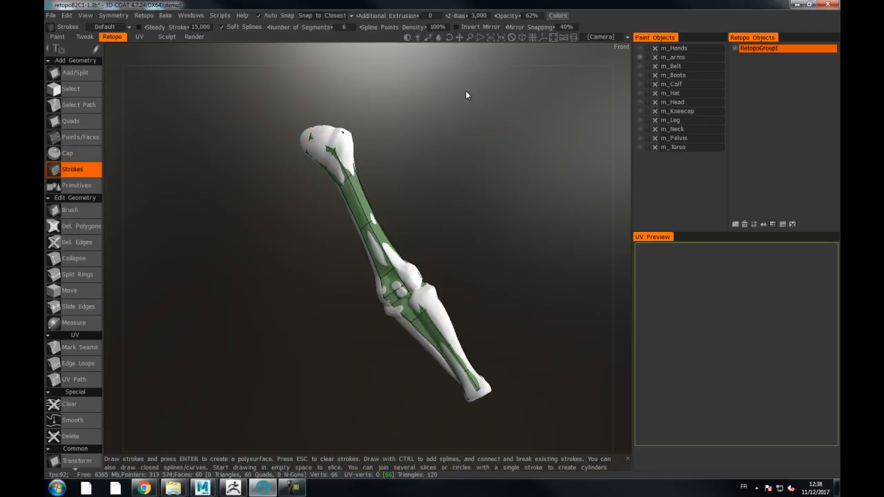
# - Raise the Z-Bias to 9,800 and toggle the retopo group's visibility to check the arm mesh
pyautogui.moveTo(457, 15); pyautogui.dragTo(550, 27)
pyautogui.keyDown('alt'); pyautogui.moveTo(511, 170); pyautogui.dragTo(590, 183); pyautogui.keyUp('alt')
pyautogui.click(735, 49)
pyautogui.click(735, 52)
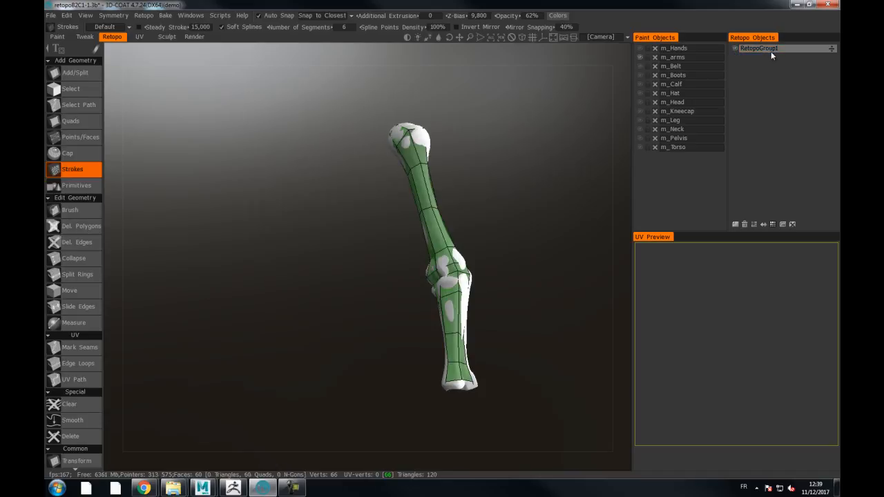
# - Rename the retopo group as Arm
pyautogui.doubleClick(761, 48)
pyautogui.write('Arm')
pyautogui.press('Return')
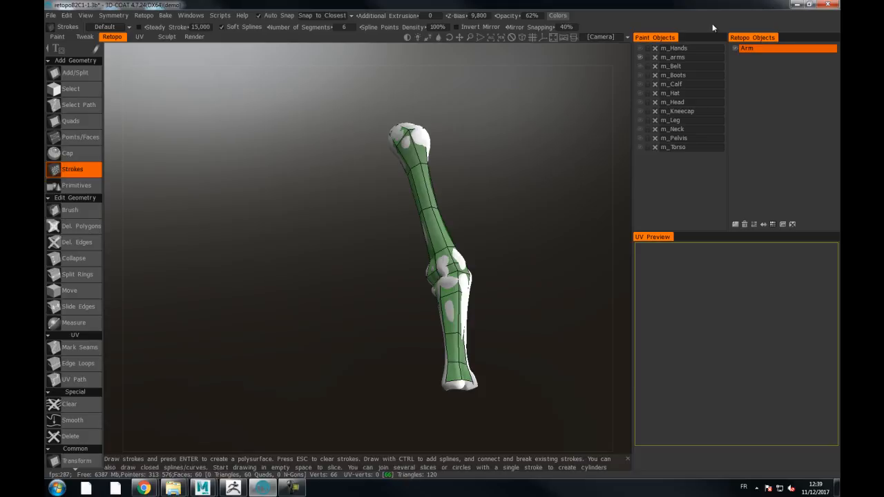
# - Cap the open shoulder and wrist ends of the arm's retopo mesh
pyautogui.keyDown('alt'); pyautogui.moveTo(499, 147); pyautogui.dragTo(415, 138); pyautogui.keyUp('alt')
pyautogui.click(69, 153)
pyautogui.click(419, 146)
pyautogui.keyDown('alt'); pyautogui.moveTo(461, 223); pyautogui.dragTo(306, 196); pyautogui.keyUp('alt')
pyautogui.keyDown('alt'); pyautogui.moveTo(577, 194); pyautogui.dragTo(487, 124, button='middle'); pyautogui.keyUp('alt')
pyautogui.click(406, 232)
pyautogui.keyDown('alt'); pyautogui.moveTo(494, 120); pyautogui.dragTo(531, 242); pyautogui.keyUp('alt')
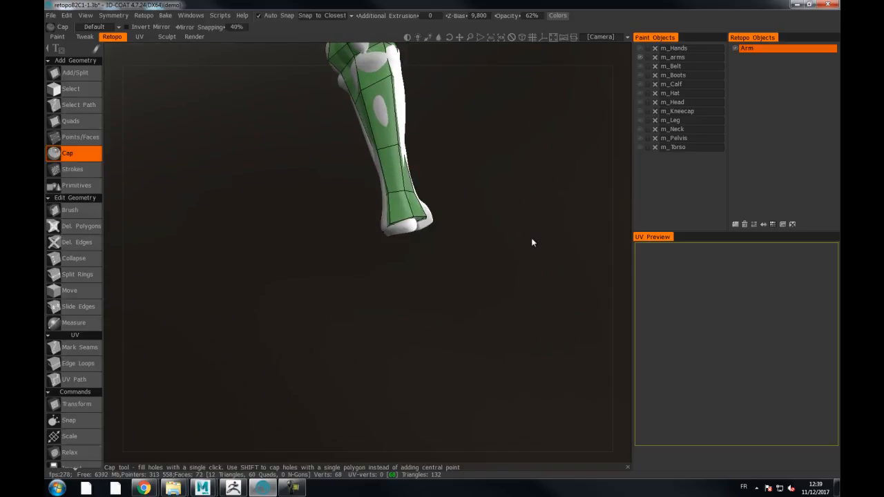
# - Adjust the arm mesh's vertices with the Brush tool so the low-poly shape follows the bones more closely
pyautogui.click(80, 210)
pyautogui.keyDown('alt'); pyautogui.moveTo(438, 138); pyautogui.dragTo(433, 203, button='middle'); pyautogui.keyUp('alt')
pyautogui.moveTo(433, 204)
pyautogui.keyDown('alt'); pyautogui.mouseDown()
pyautogui.moveTo(331, 170)
pyautogui.moveTo(493, 172)
pyautogui.moveTo(512, 185)
pyautogui.moveTo(500, 199)
pyautogui.moveTo(431, 148)
pyautogui.moveTo(457, 162)
pyautogui.mouseUp(); pyautogui.keyUp('alt')
pyautogui.moveTo(504, 200); pyautogui.dragTo(482, 192)
pyautogui.moveTo(532, 143)
pyautogui.mouseDown()
pyautogui.moveTo(498, 159)
pyautogui.moveTo(483, 181)
pyautogui.moveTo(408, 151)
pyautogui.moveTo(479, 186)
pyautogui.moveTo(490, 182)
pyautogui.moveTo(481, 182)
pyautogui.moveTo(472, 132)
pyautogui.moveTo(495, 157)
pyautogui.moveTo(472, 152)
pyautogui.moveTo(485, 147)
pyautogui.moveTo(466, 167)
pyautogui.moveTo(435, 173)
pyautogui.moveTo(438, 192)
pyautogui.moveTo(450, 175)
pyautogui.moveTo(439, 171)
pyautogui.mouseUp()
pyautogui.keyDown('alt'); pyautogui.moveTo(405, 203); pyautogui.dragTo(362, 167); pyautogui.keyUp('alt')
pyautogui.keyDown('alt'); pyautogui.moveTo(420, 143); pyautogui.dragTo(355, 158); pyautogui.keyUp('alt')
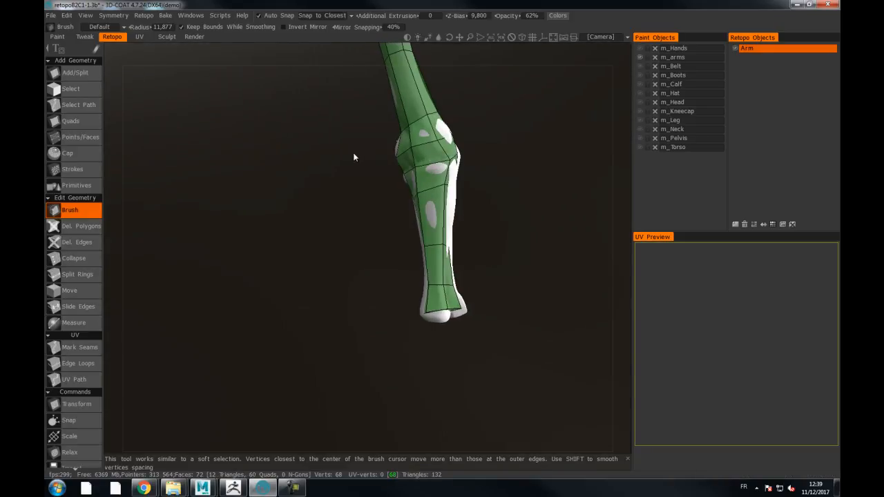
pyautogui.keyDown('alt'); pyautogui.moveTo(452, 131); pyautogui.dragTo(440, 245); pyautogui.keyUp('alt')
pyautogui.keyDown('alt'); pyautogui.moveTo(417, 280); pyautogui.dragTo(423, 271); pyautogui.keyUp('alt')
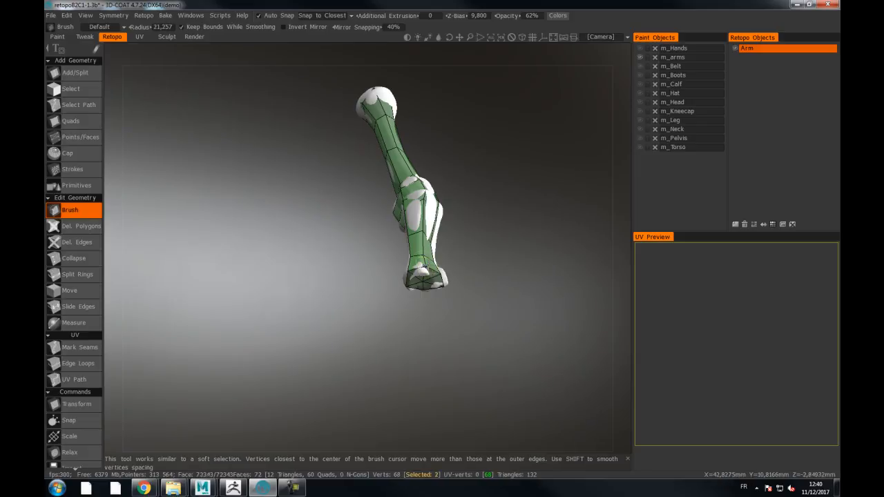
pyautogui.scroll(3, 423, 273)
pyautogui.keyDown('alt'); pyautogui.moveTo(423, 277); pyautogui.dragTo(449, 227); pyautogui.keyUp('alt')
pyautogui.scroll(-2, 441, 216)
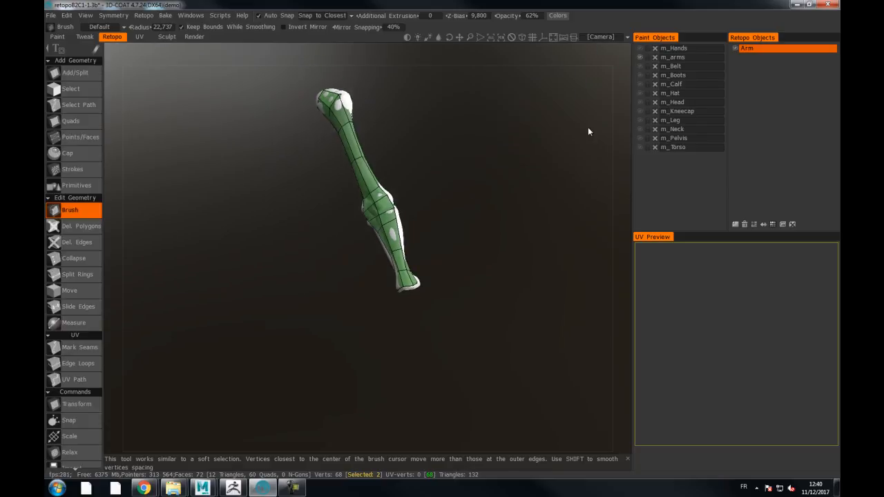
# - Show m_Hands instead of m_arms, add a new retopo group and hide the Arm group
pyautogui.click(639, 57)
pyautogui.click(639, 48)
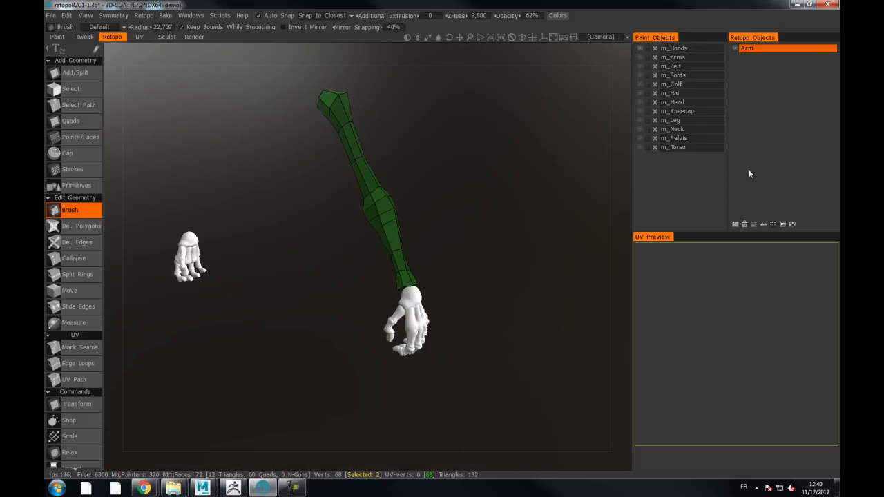
pyautogui.click(740, 225)
pyautogui.click(734, 49)
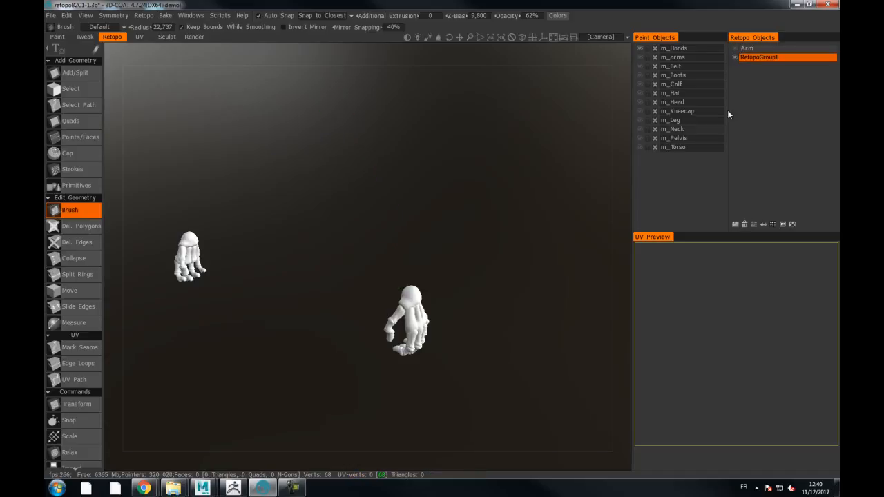
# - Slice the little finger from knuckle to tip with the Strokes tool and join the slices with a lengthwise stroke
pyautogui.moveTo(476, 323); pyautogui.dragTo(446, 172, button='middle')
pyautogui.moveTo(445, 173); pyautogui.dragTo(562, 124, button='right')
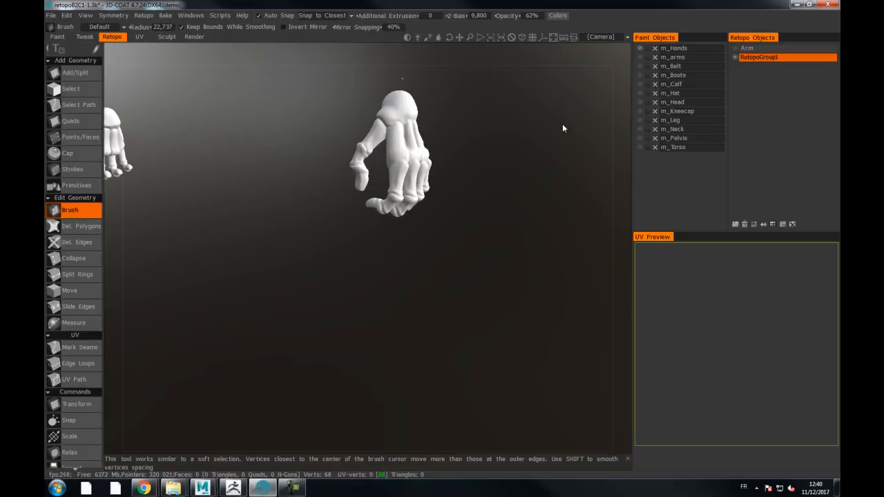
pyautogui.click(72, 170)
pyautogui.moveTo(483, 198)
pyautogui.mouseDown(button='right')
pyautogui.moveTo(484, 173)
pyautogui.moveTo(519, 143)
pyautogui.moveTo(570, 133)
pyautogui.moveTo(548, 132)
pyautogui.mouseUp(button='right')
pyautogui.keyDown('alt'); pyautogui.moveTo(548, 132); pyautogui.dragTo(461, 171); pyautogui.keyUp('alt')
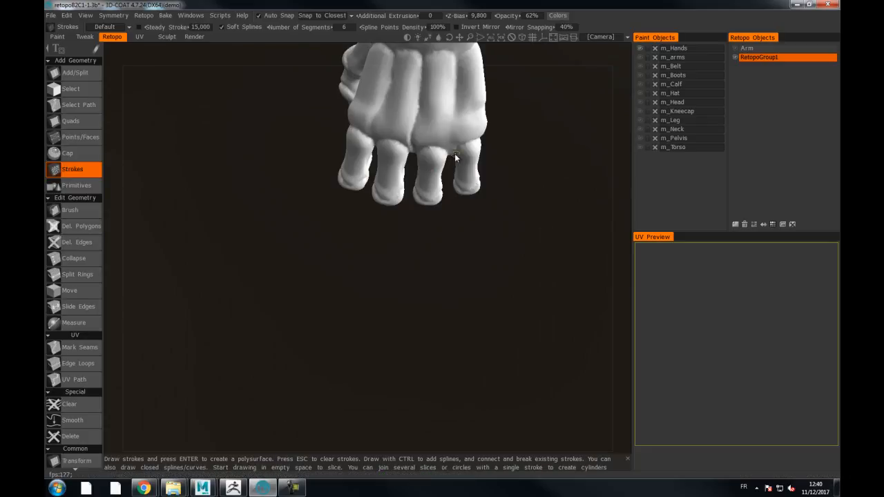
pyautogui.moveTo(486, 154)
pyautogui.keyDown('alt'); pyautogui.mouseDown()
pyautogui.moveTo(500, 132)
pyautogui.moveTo(455, 181)
pyautogui.moveTo(513, 201)
pyautogui.moveTo(497, 166)
pyautogui.moveTo(493, 192)
pyautogui.moveTo(463, 218)
pyautogui.moveTo(489, 187)
pyautogui.moveTo(481, 156)
pyautogui.mouseUp(); pyautogui.keyUp('alt')
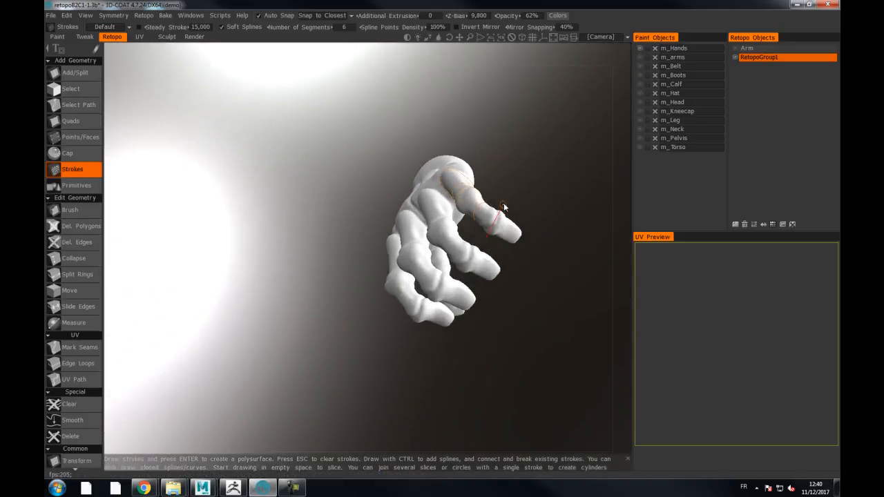
pyautogui.keyDown('alt'); pyautogui.moveTo(529, 208); pyautogui.dragTo(547, 205); pyautogui.keyUp('alt')
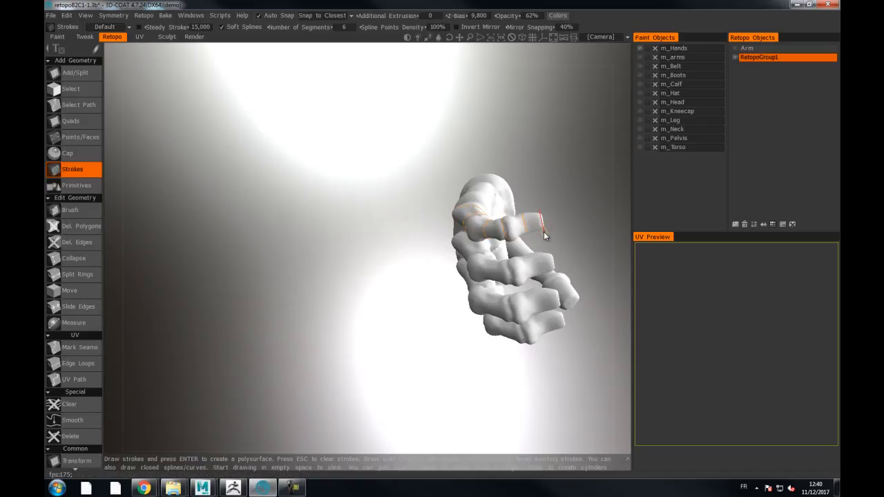
pyautogui.keyDown('alt'); pyautogui.moveTo(522, 150); pyautogui.dragTo(515, 171); pyautogui.keyUp('alt')
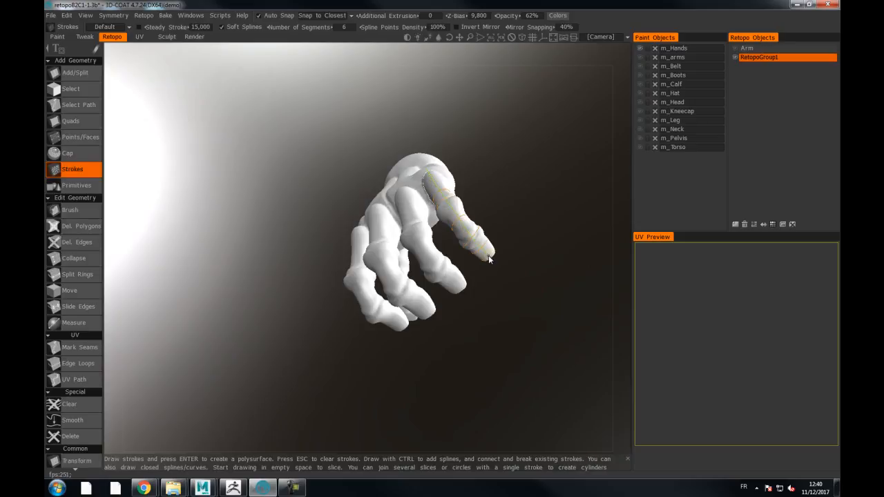
# - Set the number of segments to 5 and generate the little finger's retopo surface
pyautogui.click(344, 26)
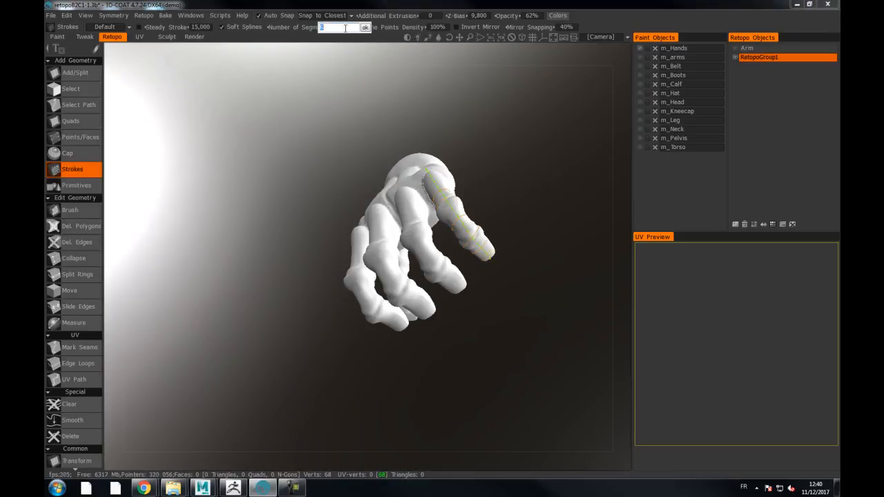
pyautogui.write('5')
pyautogui.press('Return')
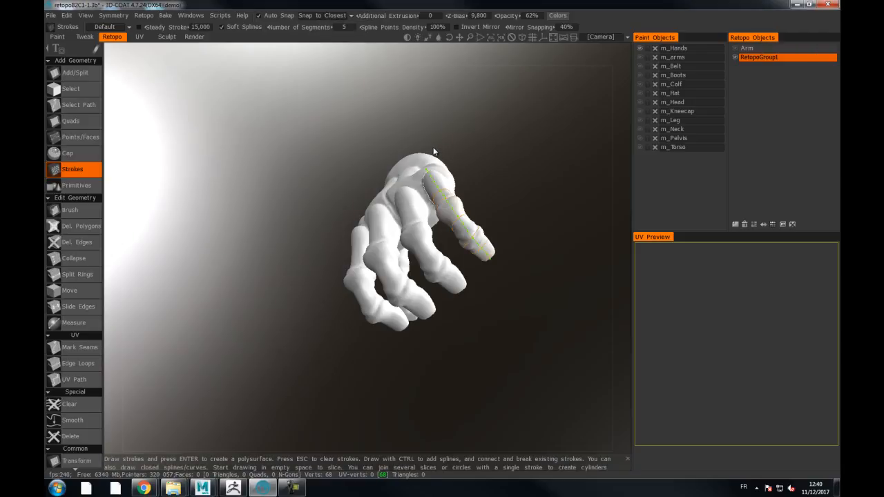
pyautogui.press('Return')
# - Adjust the little finger's retopo vertices with the Brush tool so the mesh follows the bone from knuckle to tip
pyautogui.keyDown('alt'); pyautogui.moveTo(495, 174); pyautogui.dragTo(520, 204); pyautogui.keyUp('alt')
pyautogui.moveTo(520, 200); pyautogui.dragTo(458, 225, button='middle')
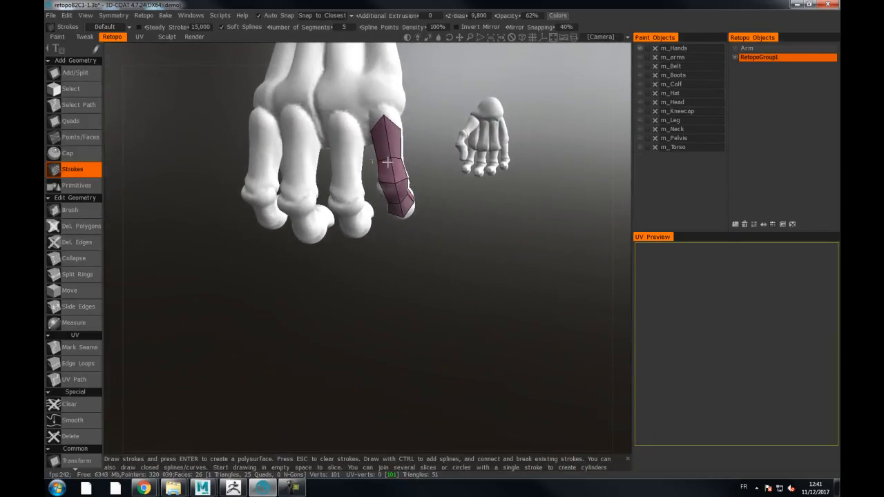
pyautogui.click(69, 210)
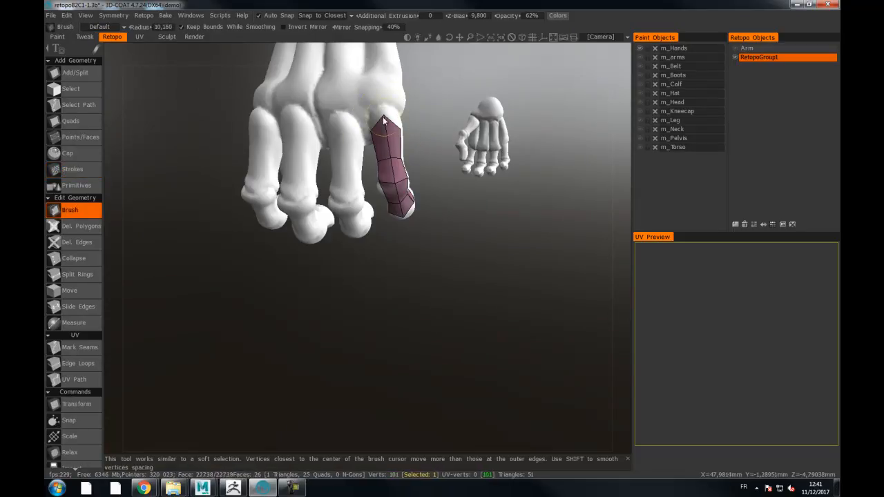
pyautogui.moveTo(402, 124)
pyautogui.keyDown('alt'); pyautogui.mouseDown()
pyautogui.moveTo(398, 115)
pyautogui.moveTo(397, 125)
pyautogui.moveTo(484, 141)
pyautogui.moveTo(391, 138)
pyautogui.mouseUp(); pyautogui.keyUp('alt')
pyautogui.scroll(2, 399, 132)
pyautogui.moveTo(390, 175)
pyautogui.keyDown('alt'); pyautogui.mouseDown()
pyautogui.moveTo(427, 178)
pyautogui.moveTo(380, 182)
pyautogui.mouseUp(); pyautogui.keyUp('alt')
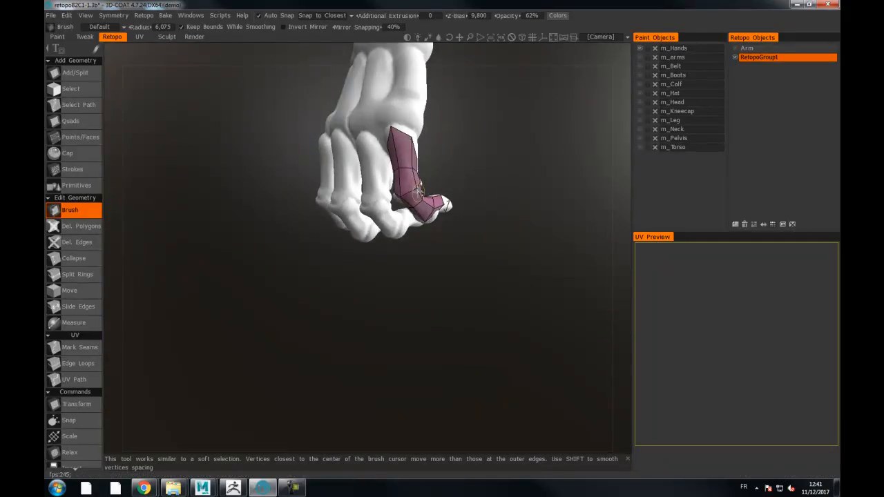
pyautogui.moveTo(440, 164); pyautogui.dragTo(407, 178)
pyautogui.moveTo(429, 216); pyautogui.dragTo(297, 230)
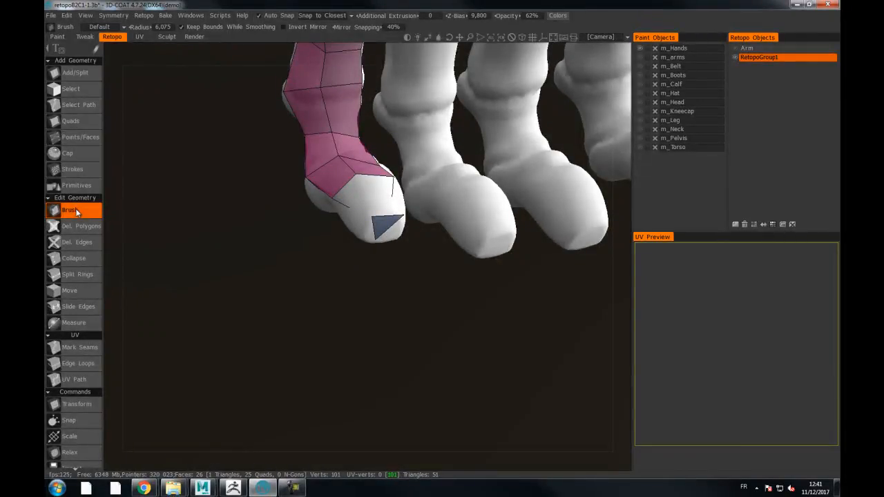
# - Delete the stray triangle at the little finger's tip and pull the open-end vertices out to the fingertip with the Brush tool
pyautogui.click(76, 226)
pyautogui.click(387, 225)
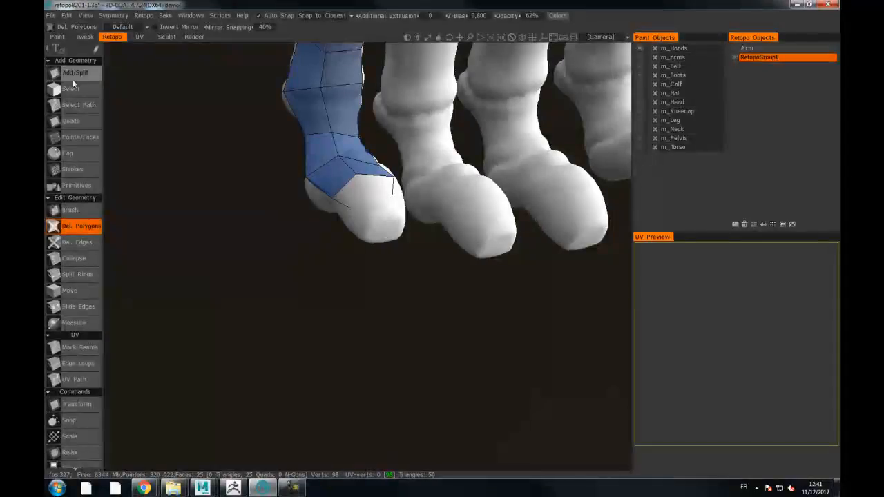
pyautogui.click(69, 210)
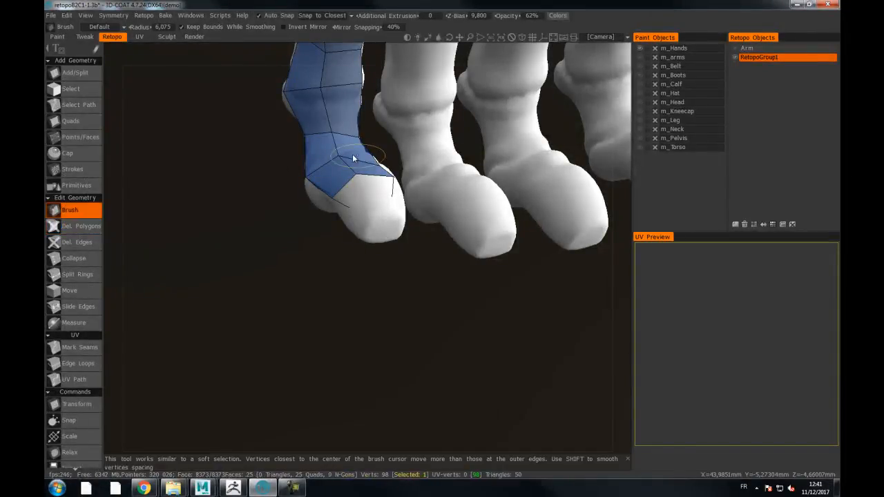
pyautogui.moveTo(379, 182)
pyautogui.keyDown('alt'); pyautogui.mouseDown()
pyautogui.moveTo(367, 173)
pyautogui.moveTo(356, 214)
pyautogui.moveTo(391, 198)
pyautogui.moveTo(388, 222)
pyautogui.moveTo(438, 154)
pyautogui.moveTo(460, 152)
pyautogui.mouseUp(); pyautogui.keyUp('alt')
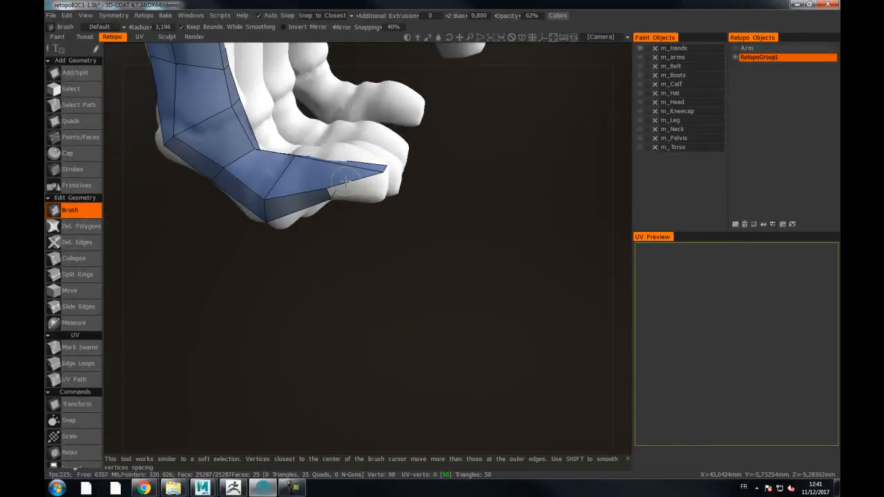
pyautogui.moveTo(382, 189)
pyautogui.mouseDown()
pyautogui.moveTo(402, 197)
pyautogui.moveTo(349, 115)
pyautogui.moveTo(342, 118)
pyautogui.mouseUp()
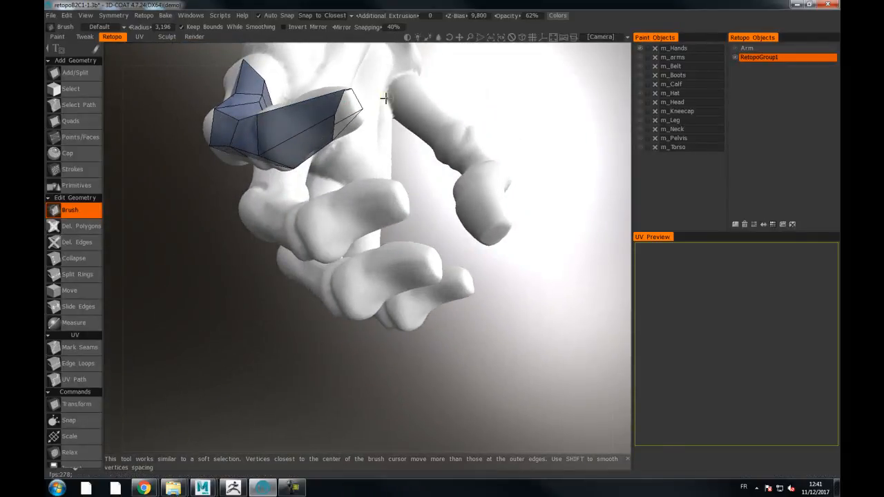
pyautogui.keyDown('alt'); pyautogui.moveTo(351, 107); pyautogui.dragTo(188, 146); pyautogui.keyUp('alt')
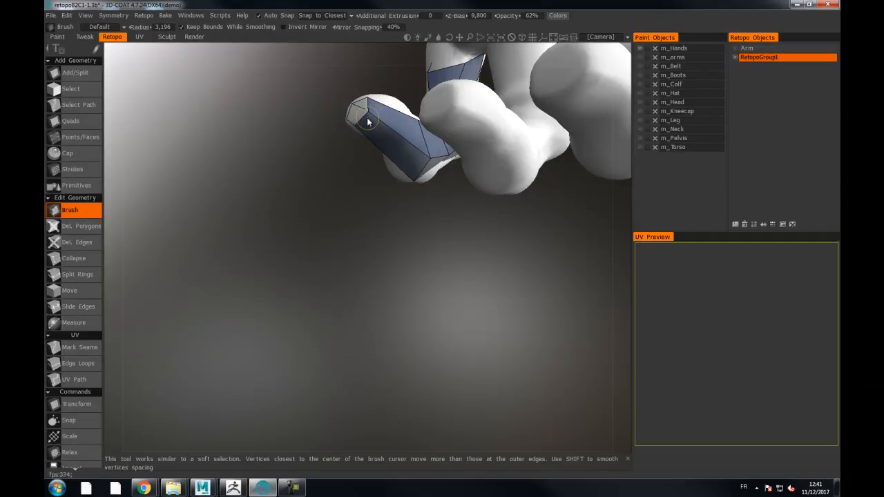
pyautogui.keyDown('alt'); pyautogui.moveTo(368, 122); pyautogui.dragTo(477, 74); pyautogui.keyUp('alt')
# - Add an edge ring around the little finger's last segment, partway between the joint and the tip, with Split Rings
pyautogui.click(77, 275)
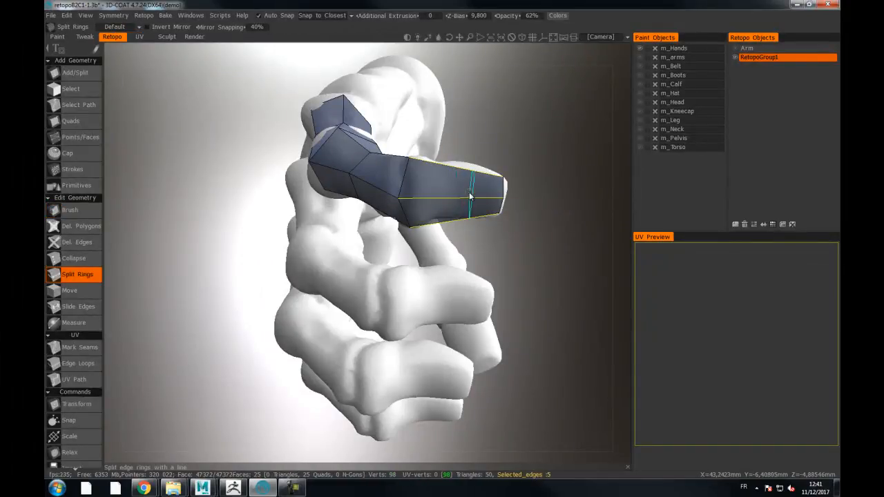
pyautogui.click(459, 193)
pyautogui.keyDown('alt'); pyautogui.moveTo(487, 214); pyautogui.dragTo(435, 250); pyautogui.keyUp('alt')
# - Close part of the little finger's open tip with an Add/Split line across it and cap the remaining hole with a single polygon
pyautogui.click(75, 73)
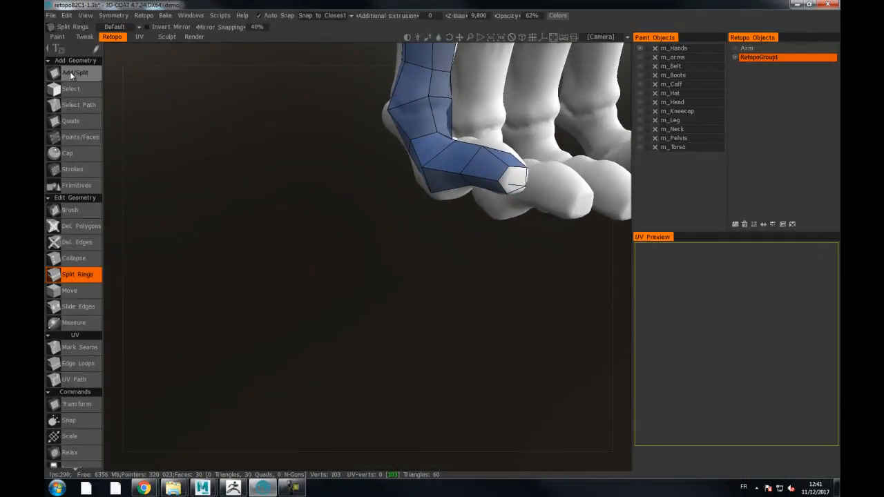
pyautogui.keyDown('alt'); pyautogui.moveTo(335, 244); pyautogui.dragTo(403, 205); pyautogui.keyUp('alt')
pyautogui.click(461, 162)
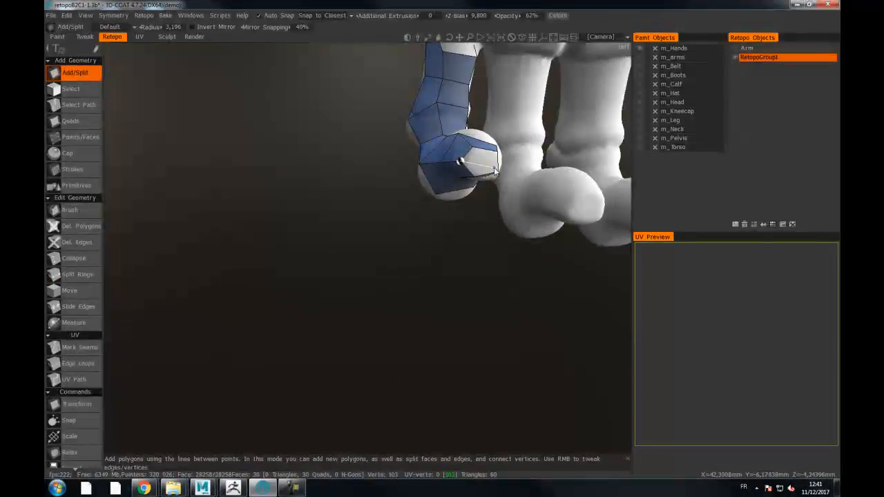
pyautogui.keyDown('alt'); pyautogui.moveTo(499, 172); pyautogui.dragTo(414, 172); pyautogui.keyUp('alt')
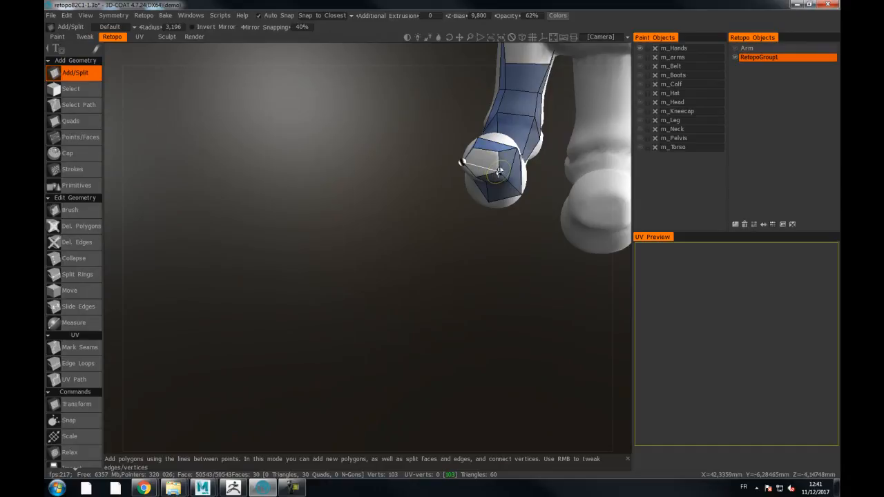
pyautogui.click(499, 170)
pyautogui.click(97, 154)
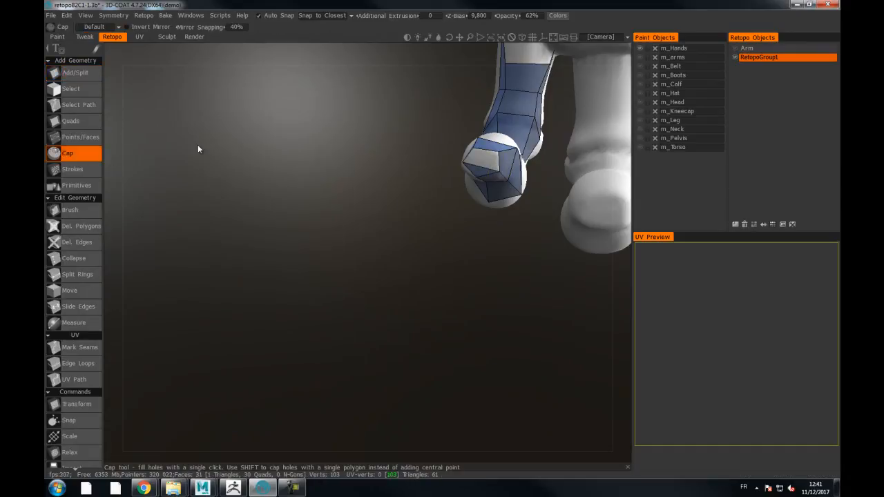
pyautogui.keyDown('shift'); pyautogui.click(481, 158); pyautogui.keyUp('shift')
pyautogui.keyDown('alt'); pyautogui.moveTo(434, 187); pyautogui.dragTo(325, 247); pyautogui.keyUp('alt')
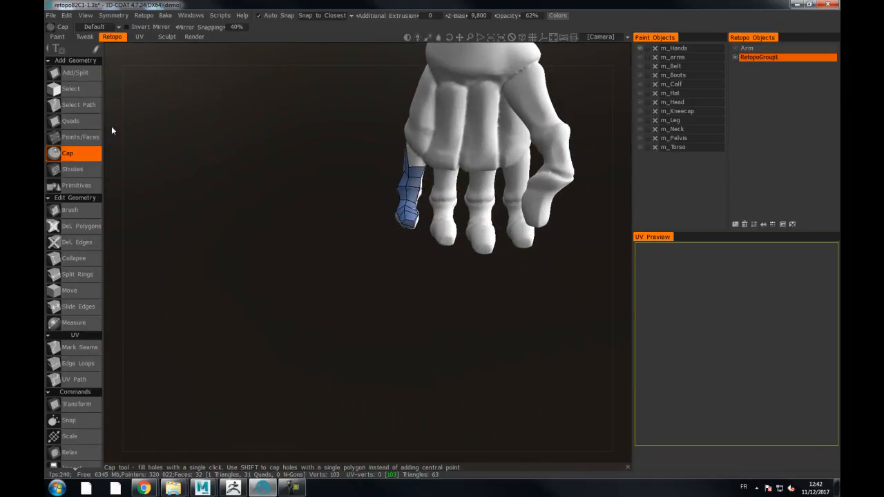
# - Reposition the vertices at the knuckle end of the little finger mesh with the Brush tool
pyautogui.click(70, 210)
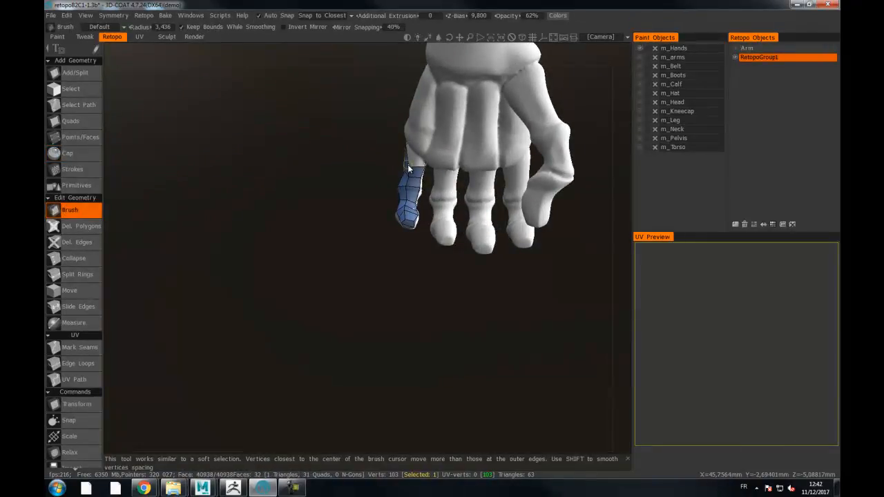
pyautogui.moveTo(412, 168)
pyautogui.mouseDown()
pyautogui.moveTo(411, 157)
pyautogui.moveTo(423, 160)
pyautogui.moveTo(406, 144)
pyautogui.moveTo(380, 150)
pyautogui.moveTo(533, 137)
pyautogui.mouseUp()
pyautogui.keyDown('alt'); pyautogui.moveTo(533, 137); pyautogui.dragTo(471, 162, button='right'); pyautogui.keyUp('alt')
pyautogui.keyDown('alt'); pyautogui.moveTo(471, 162); pyautogui.dragTo(221, 205); pyautogui.keyUp('alt')
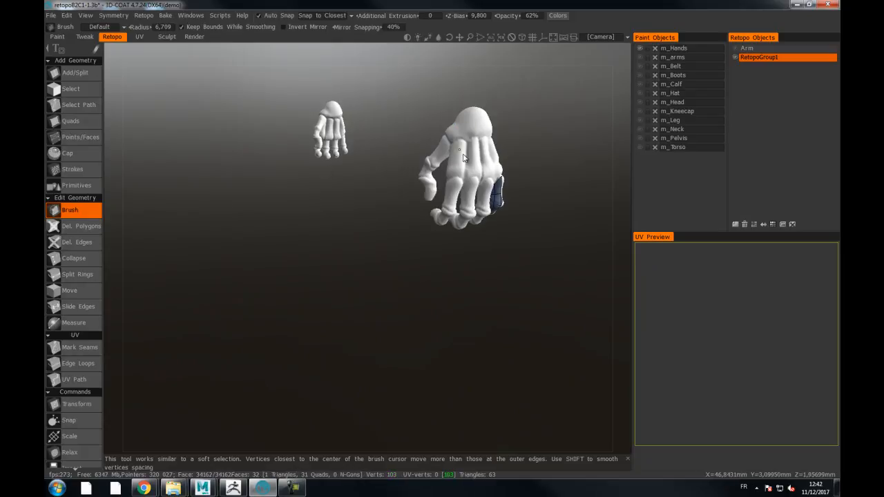
pyautogui.keyDown('alt'); pyautogui.moveTo(539, 136); pyautogui.dragTo(502, 111); pyautogui.keyUp('alt')
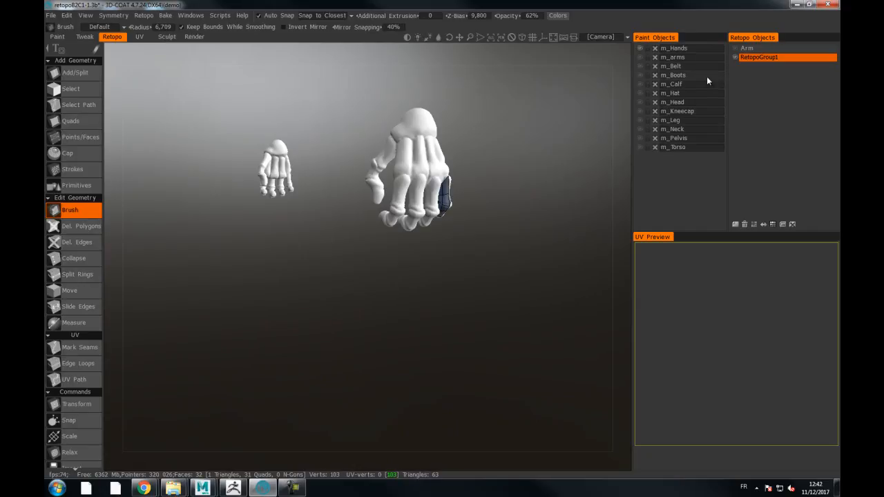
# - Hide the m_Hands paint object and show m_Pelvis instead
pyautogui.click(640, 49)
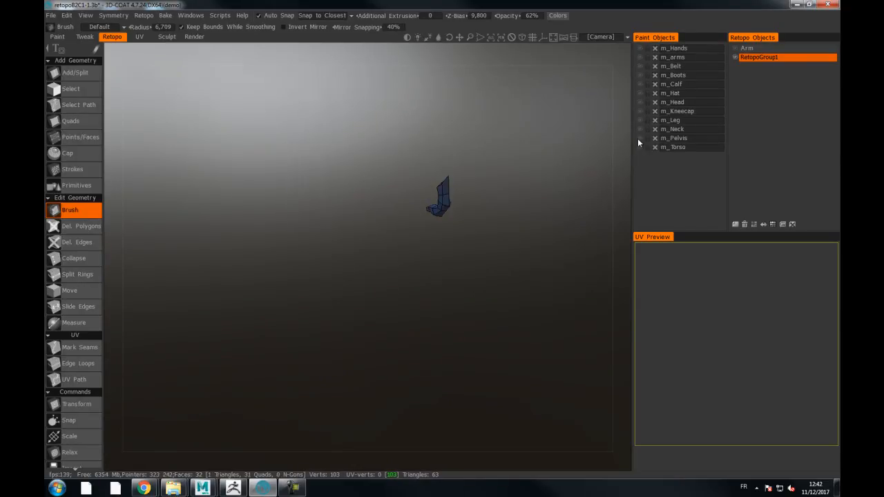
pyautogui.click(640, 138)
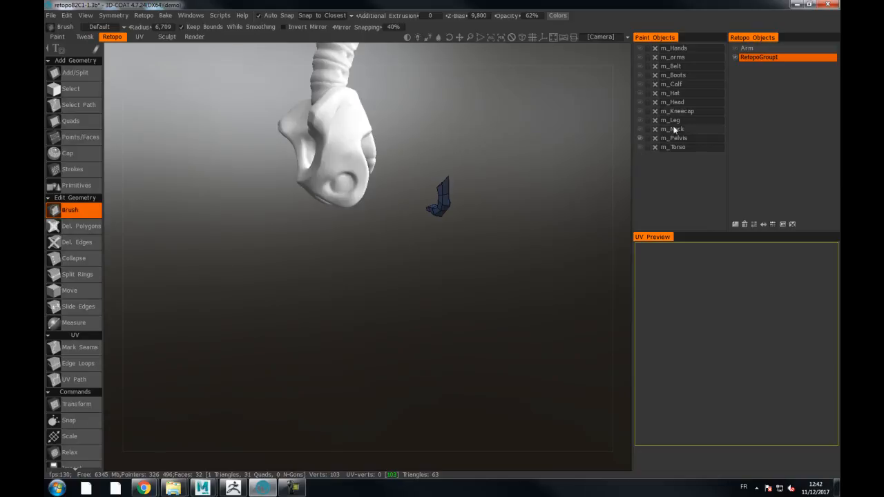
# - Rename the current retopo group as Hand, add a new retopo group for the pelvis and hide the Hand group
pyautogui.doubleClick(754, 56)
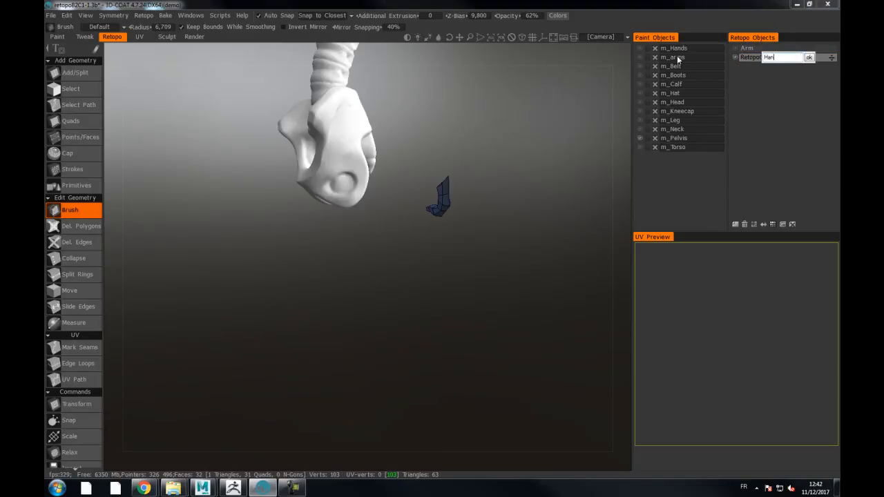
pyautogui.press('Return')
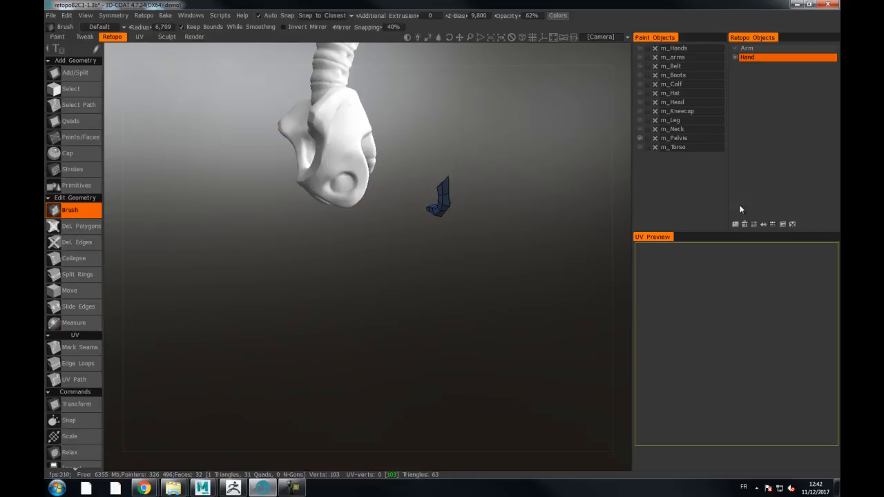
pyautogui.click(735, 223)
pyautogui.moveTo(458, 137); pyautogui.dragTo(428, 159)
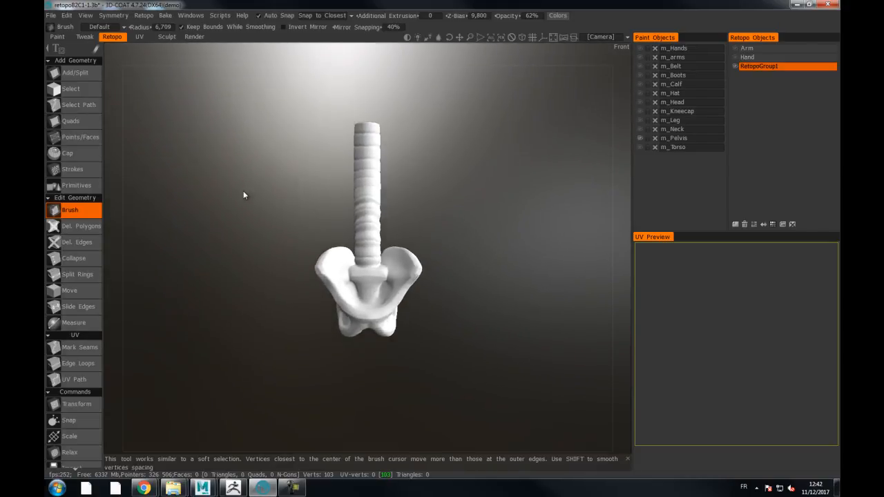
# - Slice the spine crosswise at intervals from its top to just above the pelvis with Strokes and join the slices with a lengthwise stroke
pyautogui.click(72, 169)
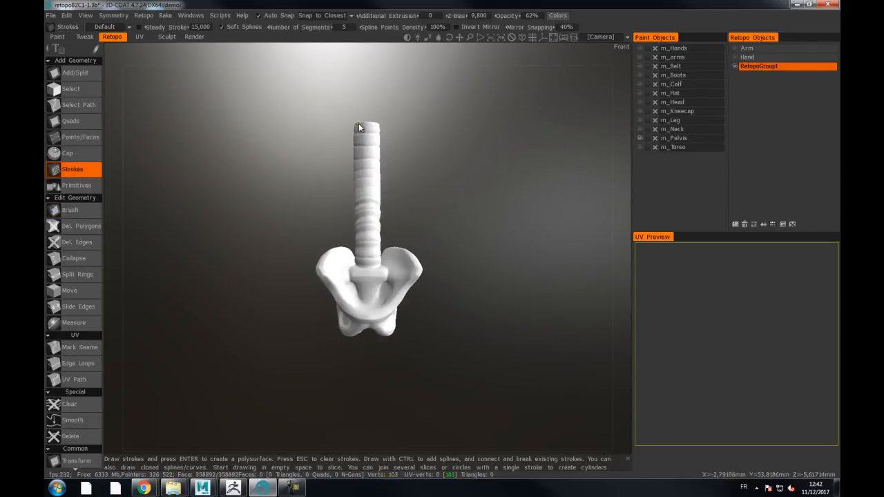
pyautogui.moveTo(377, 127); pyautogui.dragTo(391, 127)
pyautogui.press('5')
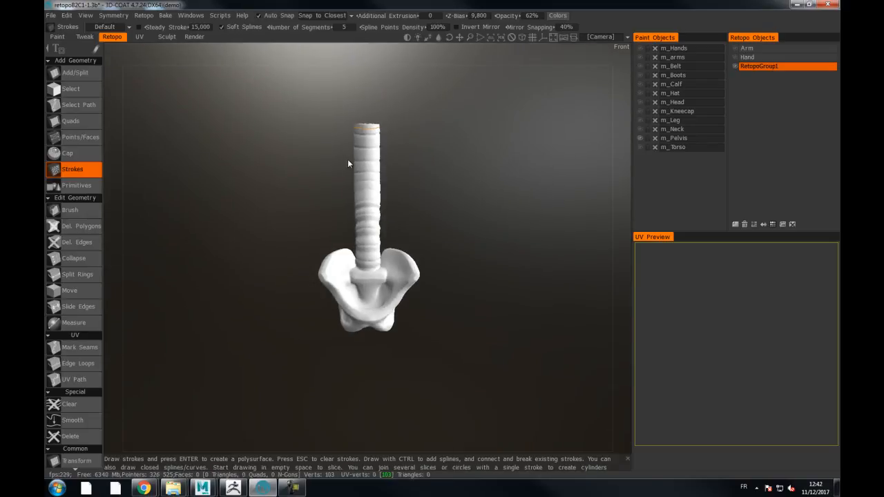
pyautogui.moveTo(350, 199); pyautogui.dragTo(392, 199)
pyautogui.moveTo(353, 224); pyautogui.dragTo(421, 226)
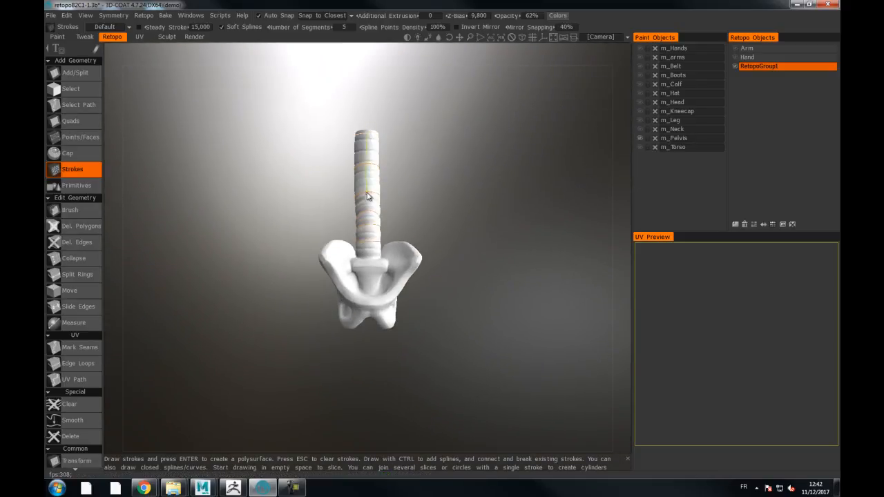
# - Set the number of segments to 6 and generate the spine's retopo surface
pyautogui.click(343, 26)
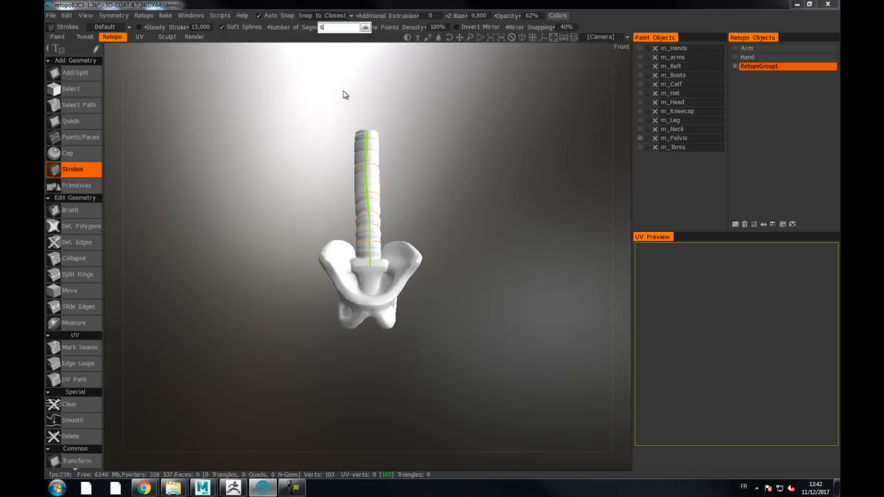
pyautogui.press('Return')
pyautogui.press('Return')
pyautogui.moveTo(435, 117)
pyautogui.keyDown('alt'); pyautogui.mouseDown()
pyautogui.moveTo(236, 121)
pyautogui.moveTo(169, 132)
pyautogui.moveTo(431, 131)
pyautogui.mouseUp(); pyautogui.keyUp('alt')
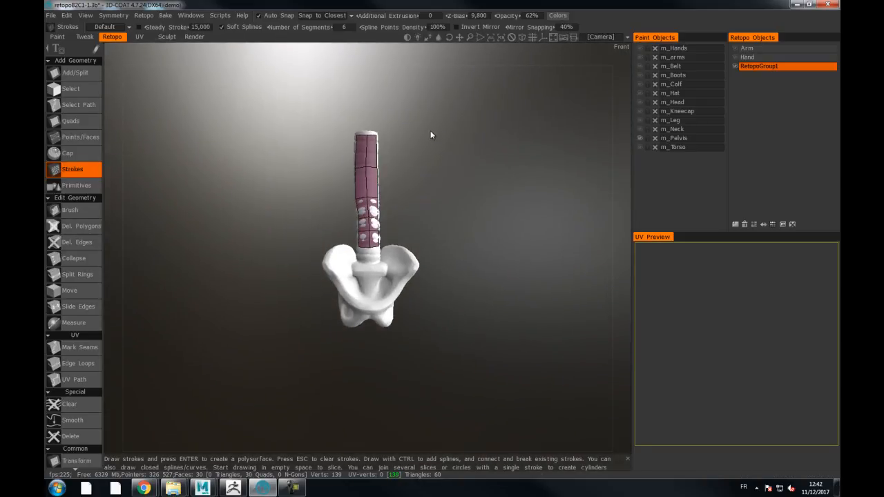
# - Delete the polygons on one lengthwise half of the spine mesh, from front to back, keeping only the opposite side
pyautogui.click(82, 226)
pyautogui.click(364, 159)
pyautogui.click(363, 183)
pyautogui.click(364, 210)
pyautogui.click(364, 225)
pyautogui.moveTo(420, 138)
pyautogui.keyDown('alt'); pyautogui.mouseDown()
pyautogui.moveTo(560, 134)
pyautogui.moveTo(408, 154)
pyautogui.moveTo(384, 207)
pyautogui.moveTo(390, 227)
pyautogui.mouseUp(); pyautogui.keyUp('alt')
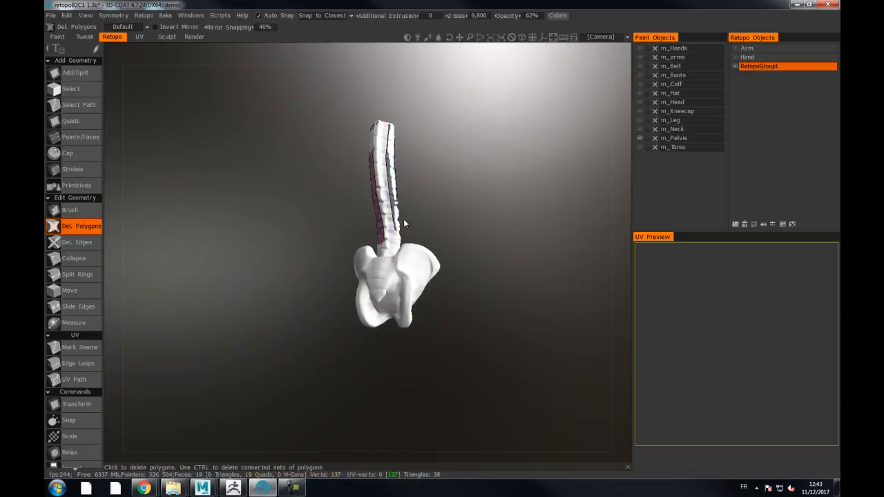
pyautogui.keyDown('alt'); pyautogui.moveTo(436, 193); pyautogui.dragTo(402, 187); pyautogui.keyUp('alt')
pyautogui.click(390, 179)
pyautogui.keyDown('alt'); pyautogui.moveTo(442, 154); pyautogui.dragTo(383, 154); pyautogui.keyUp('alt')
pyautogui.click(377, 154)
pyautogui.moveTo(396, 202); pyautogui.dragTo(396, 225)
pyautogui.moveTo(478, 137)
pyautogui.keyDown('alt'); pyautogui.mouseDown()
pyautogui.moveTo(303, 147)
pyautogui.moveTo(321, 142)
pyautogui.moveTo(302, 134)
pyautogui.mouseUp(); pyautogui.keyUp('alt')
# - Turn on mirror symmetry across the X axis and enable Invert Mirror for the half spine mesh
pyautogui.click(114, 15)
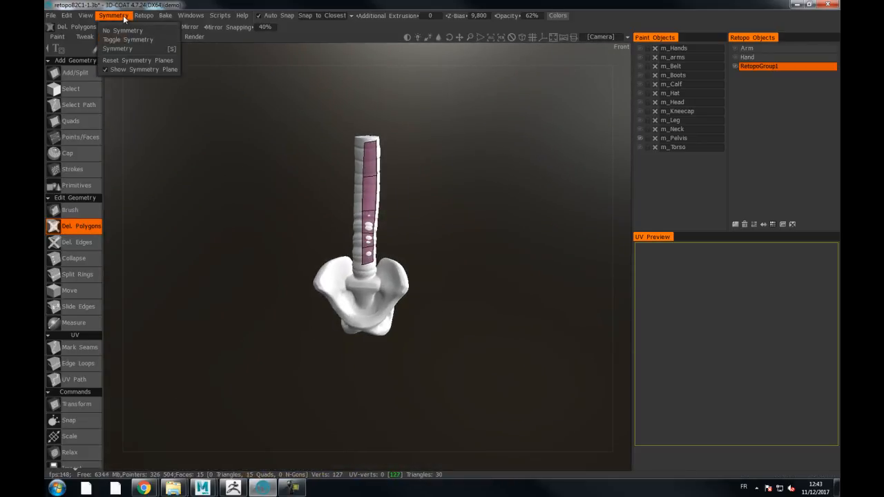
pyautogui.click(123, 47)
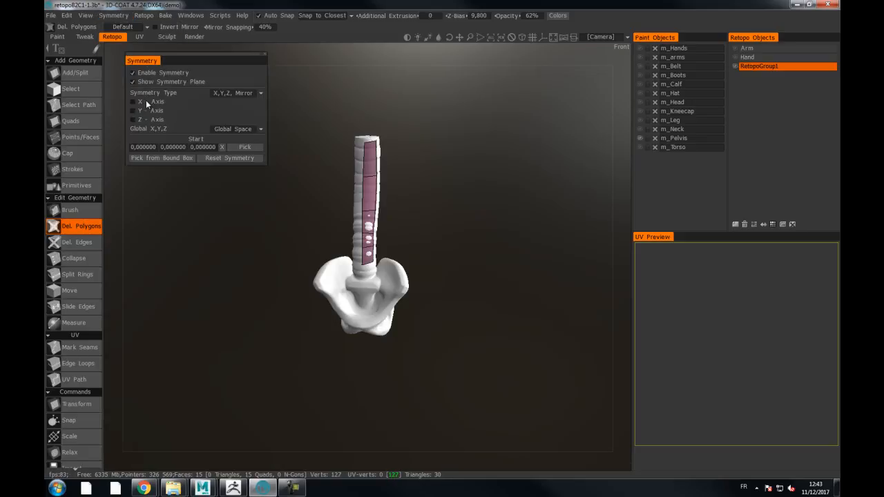
pyautogui.click(147, 102)
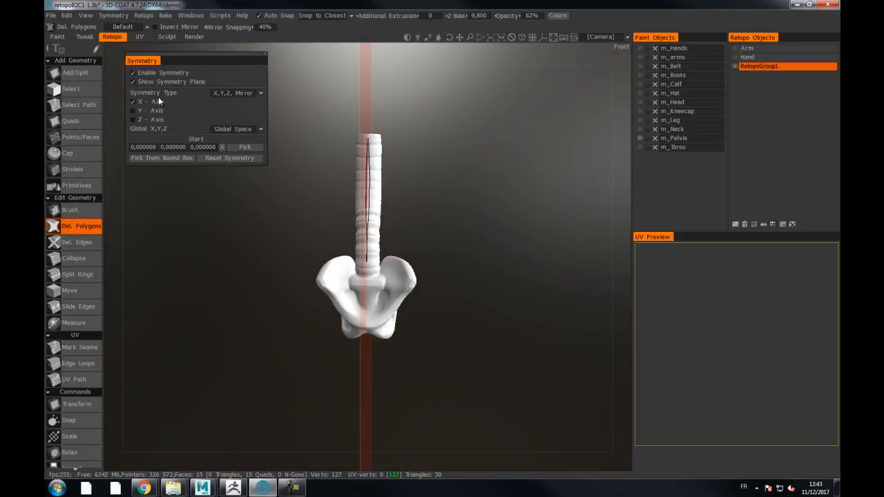
pyautogui.click(163, 29)
pyautogui.moveTo(433, 153); pyautogui.dragTo(421, 179)
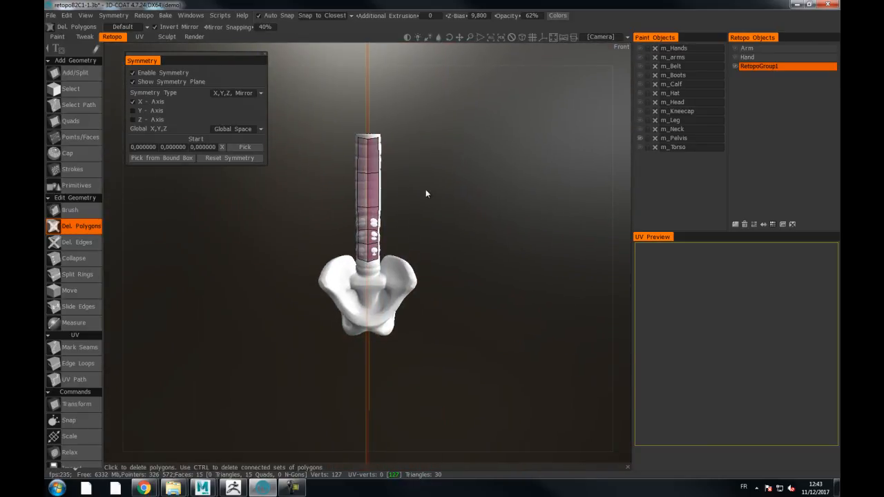
# - Pull the lower edge of the half spine mesh down to the pelvis using the Brush at a radius of about 23.879
pyautogui.moveTo(421, 178); pyautogui.dragTo(432, 140, button='middle')
pyautogui.moveTo(431, 140); pyautogui.dragTo(514, 88, button='right')
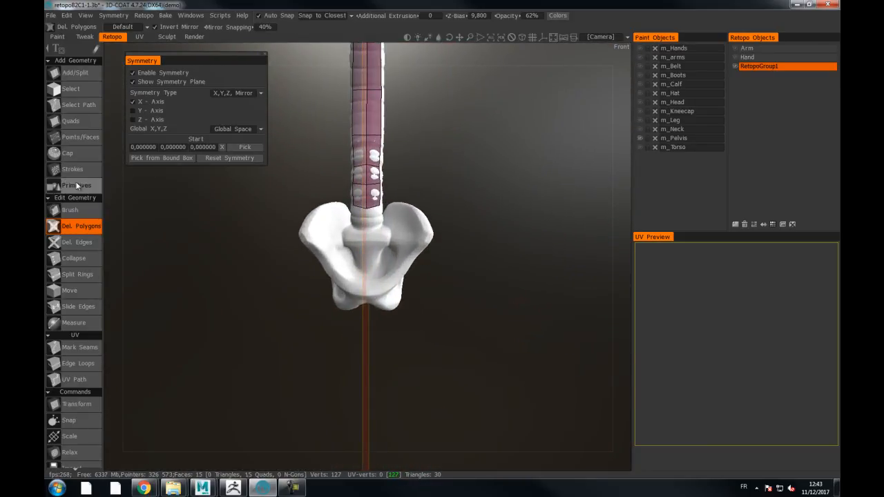
pyautogui.click(76, 210)
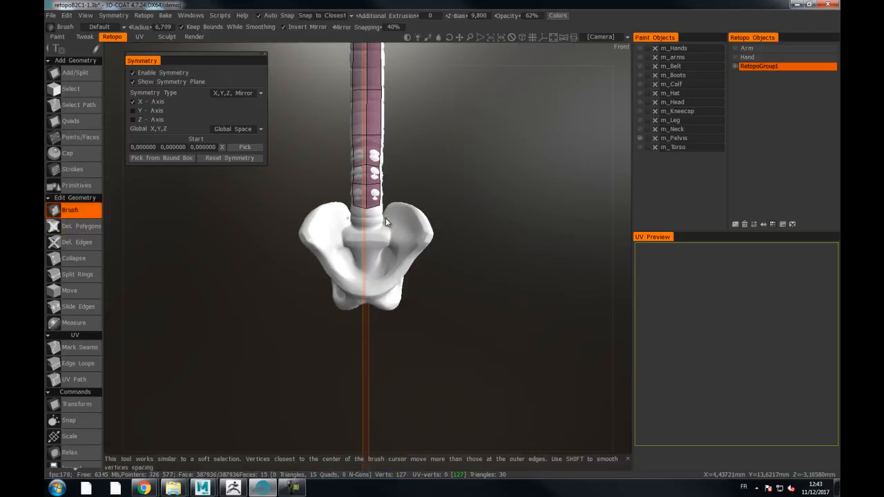
pyautogui.moveTo(367, 213); pyautogui.dragTo(365, 231)
pyautogui.moveTo(497, 227)
pyautogui.mouseDown()
pyautogui.moveTo(386, 224)
pyautogui.moveTo(236, 197)
pyautogui.moveTo(424, 197)
pyautogui.moveTo(419, 210)
pyautogui.moveTo(429, 172)
pyautogui.mouseUp()
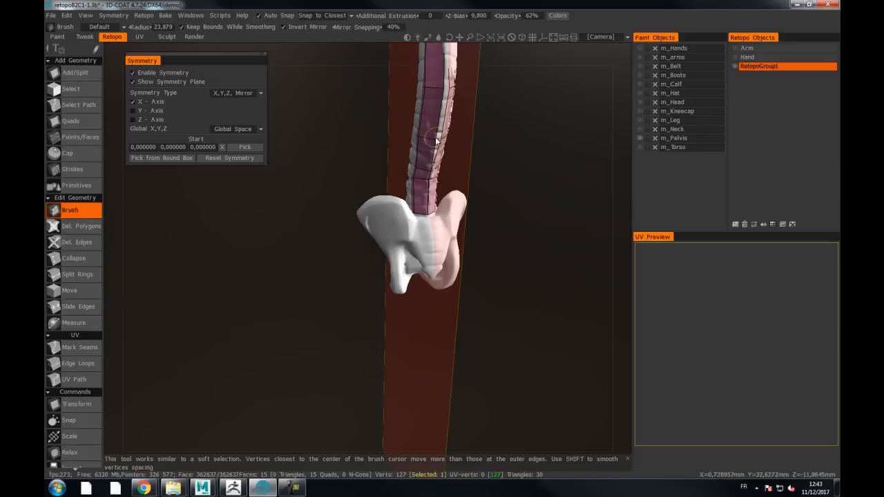
pyautogui.moveTo(444, 46); pyautogui.dragTo(433, 102, button='middle')
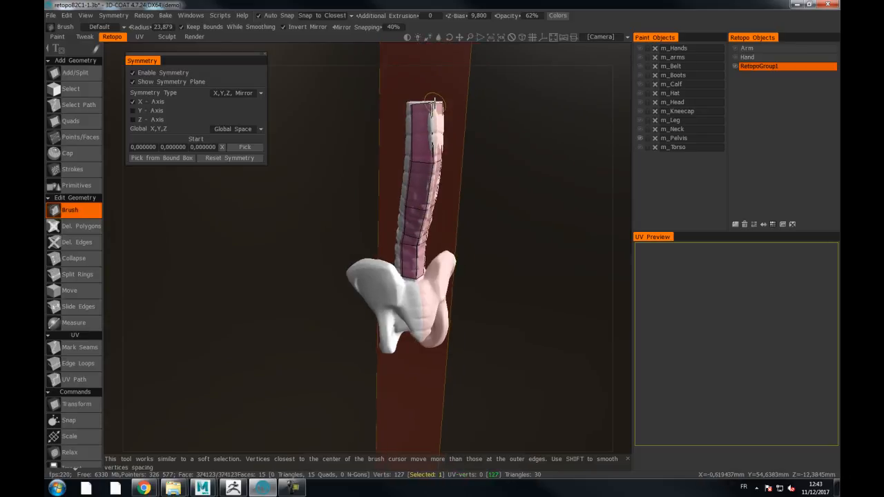
pyautogui.keyDown('alt'); pyautogui.moveTo(389, 160); pyautogui.dragTo(466, 136); pyautogui.keyUp('alt')
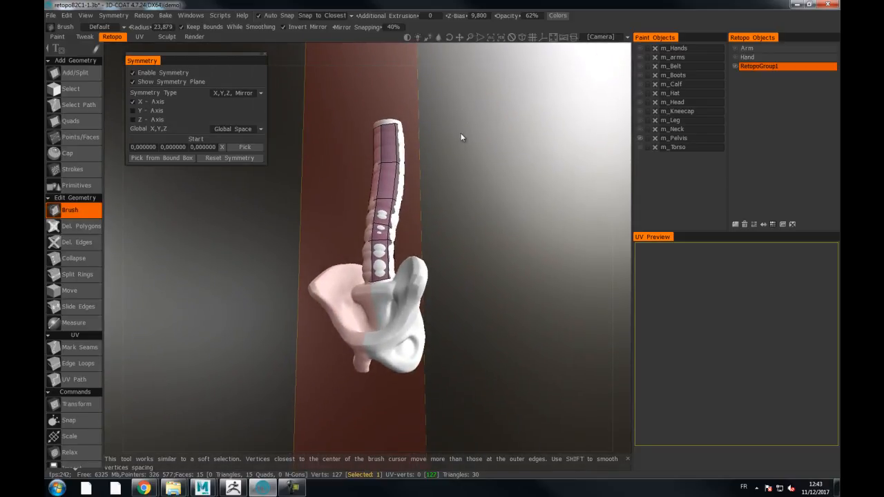
# - Rename the spine's retopo group as Pelvis
pyautogui.doubleClick(770, 67)
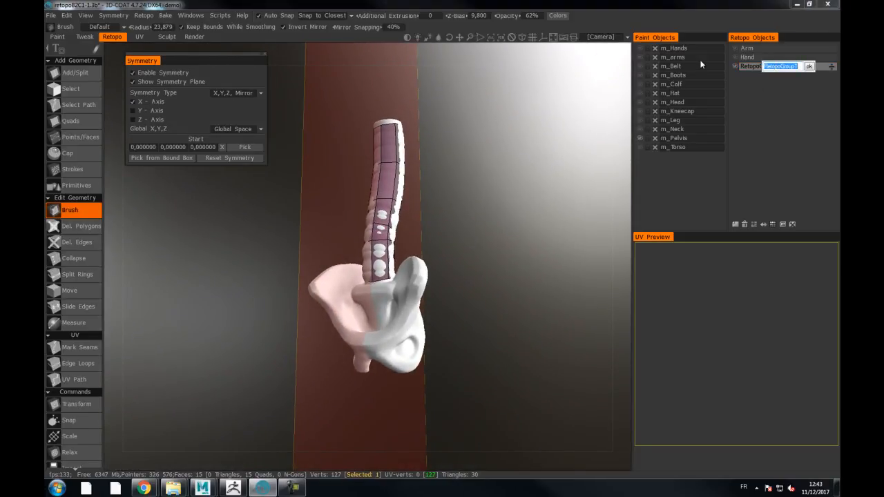
pyautogui.write('Pelvis')
pyautogui.press('Return')
# - Save the scene as a new version named retopoB2C1-2 in the Retopo folder
pyautogui.moveTo(494, 178)
pyautogui.mouseDown()
pyautogui.moveTo(504, 173)
pyautogui.moveTo(496, 158)
pyautogui.moveTo(483, 165)
pyautogui.mouseUp()
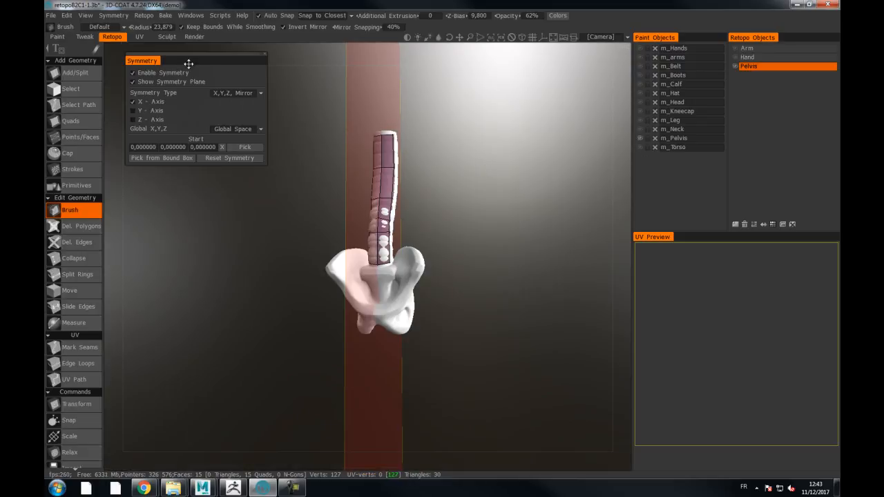
pyautogui.click(51, 15)
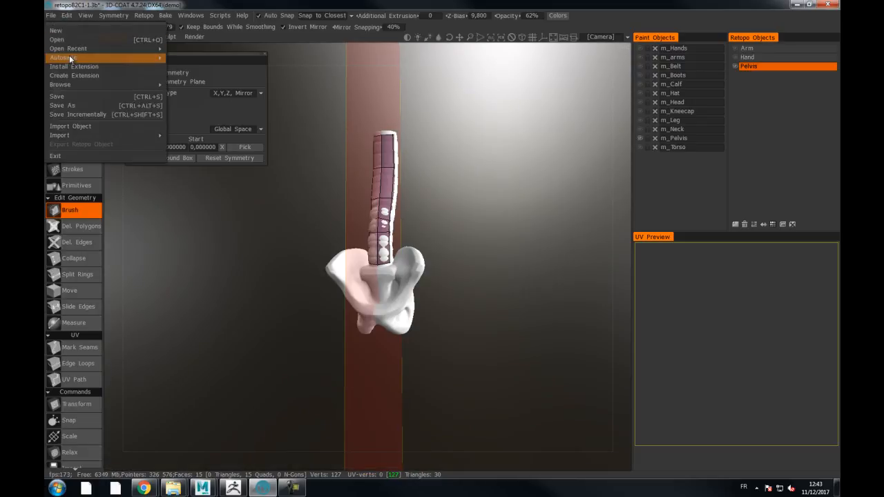
pyautogui.click(131, 106)
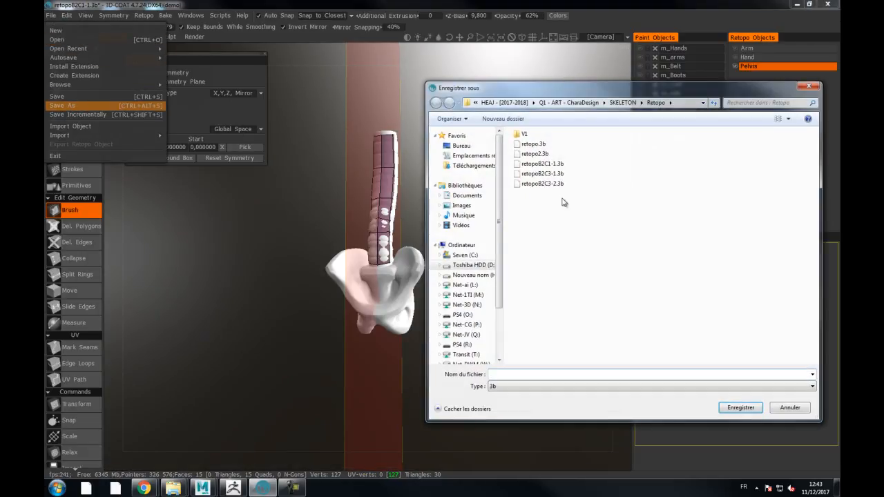
pyautogui.click(554, 167)
pyautogui.click(537, 377)
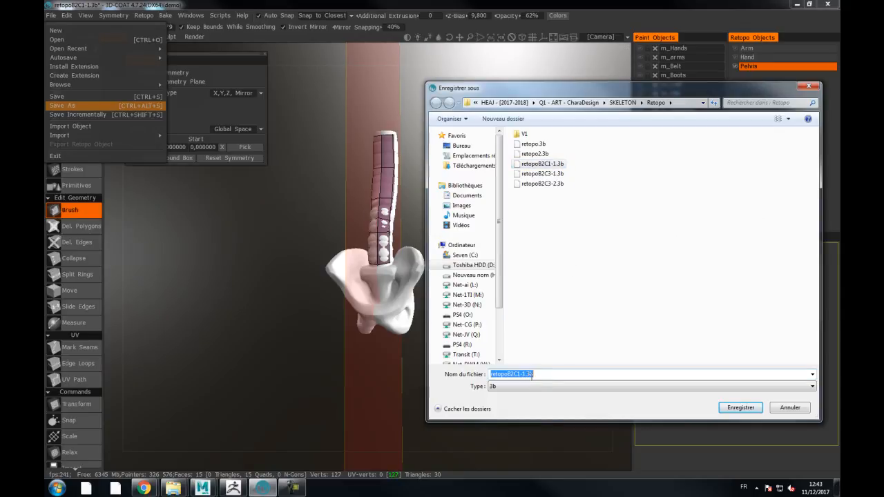
pyautogui.write('2')
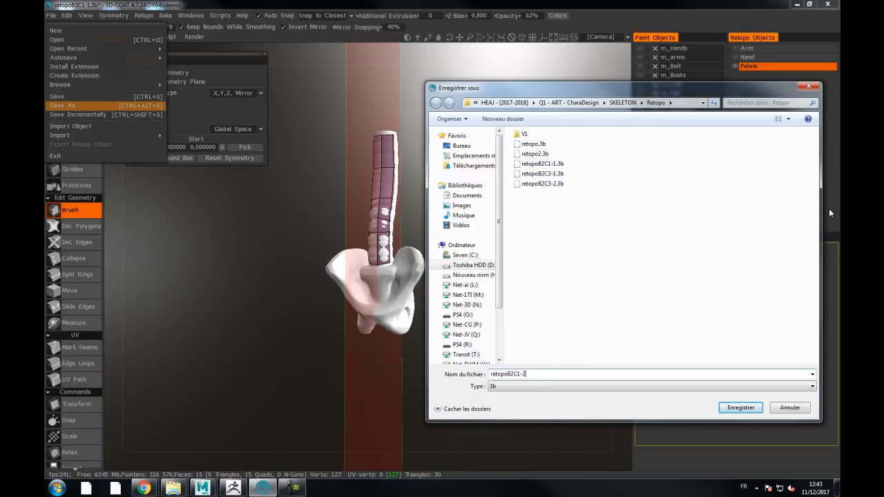
pyautogui.press('Return')
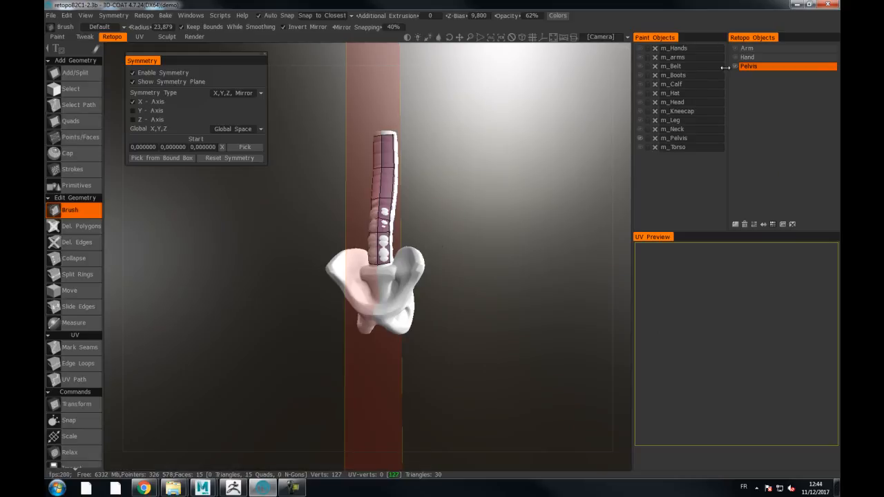
# - Activate the Hand retopo group and show the m_Hands sculpt alongside the pelvis, with the little finger in view
pyautogui.moveTo(556, 149); pyautogui.dragTo(523, 158)
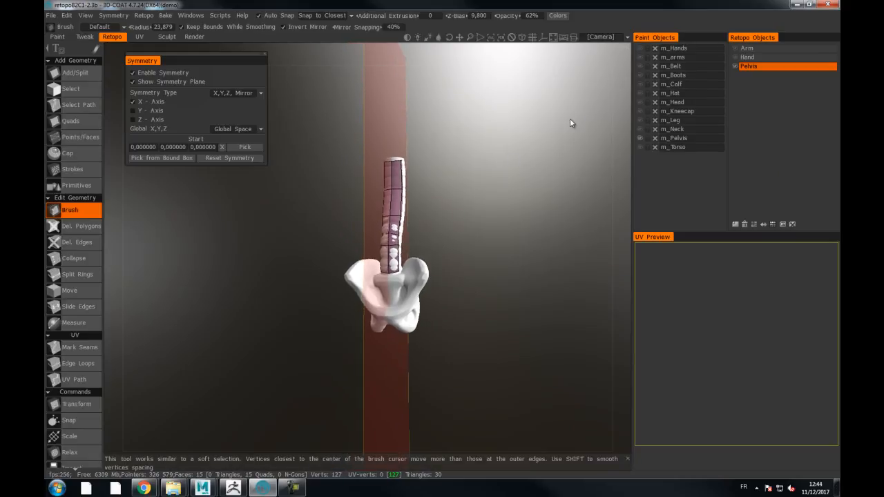
pyautogui.click(736, 57)
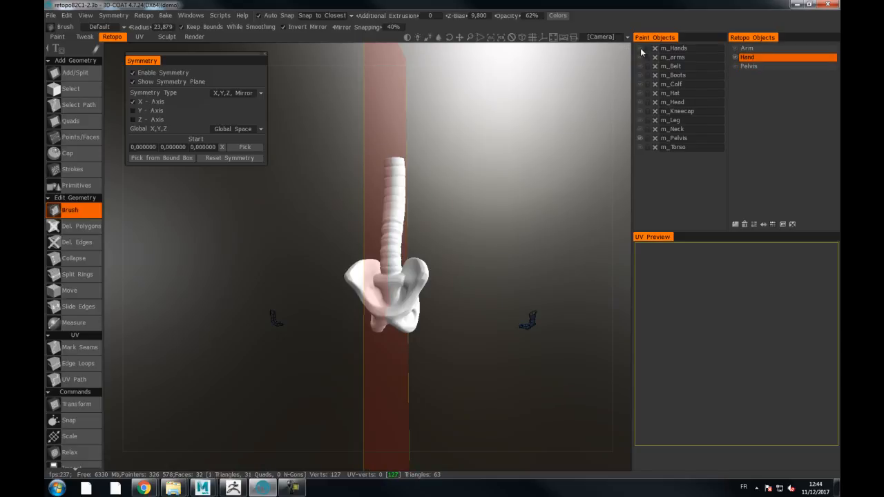
pyautogui.moveTo(547, 172); pyautogui.dragTo(519, 179)
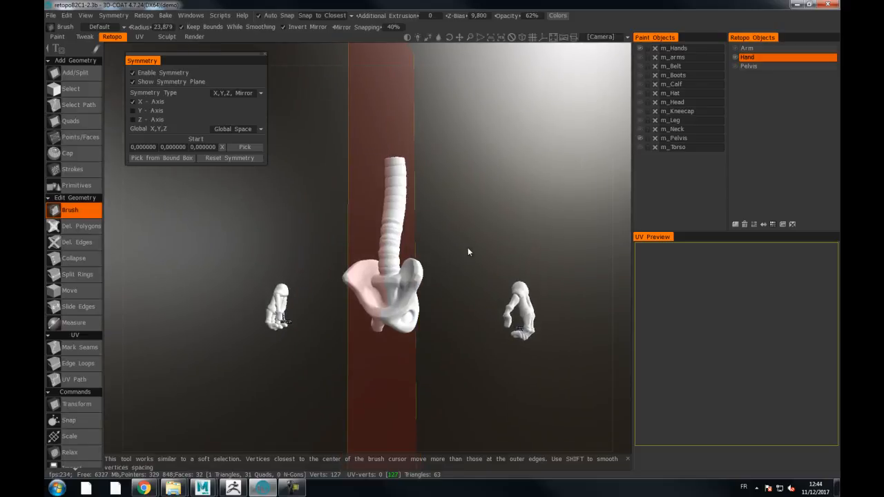
pyautogui.moveTo(466, 263); pyautogui.dragTo(492, 233)
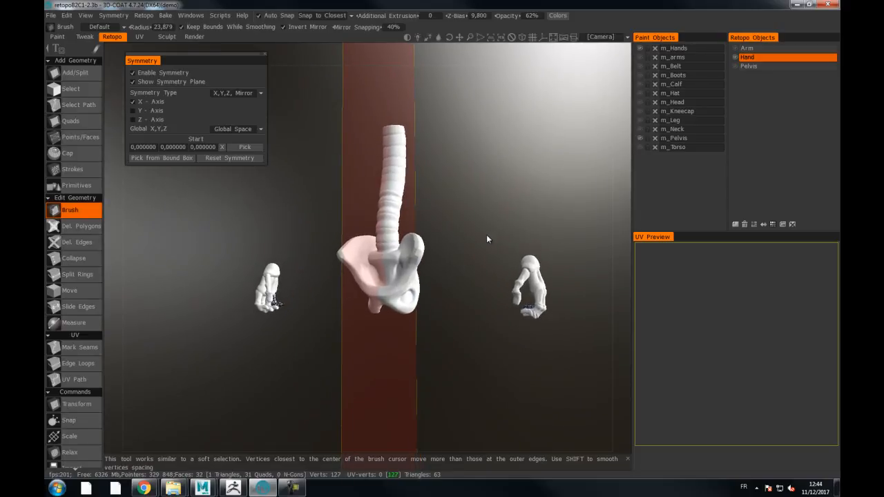
pyautogui.moveTo(547, 173); pyautogui.dragTo(455, 121)
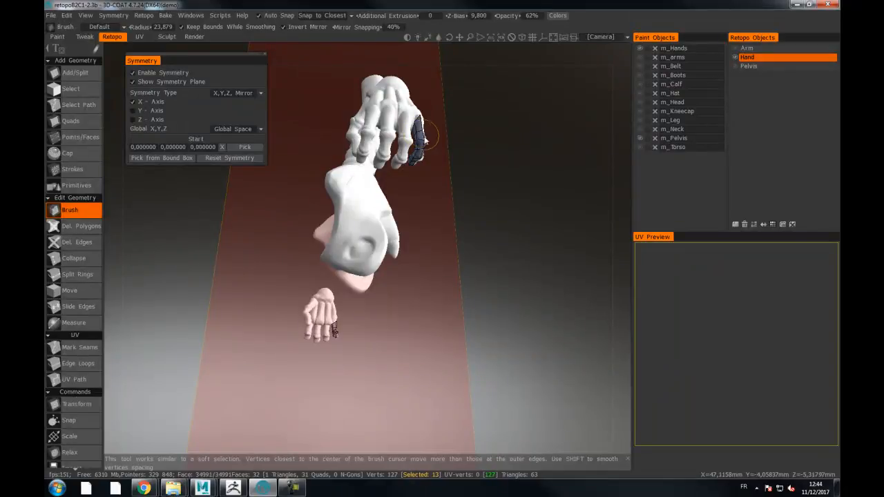
# - Select all connected faces of the little finger's retopo mesh in Faces mode
pyautogui.click(72, 90)
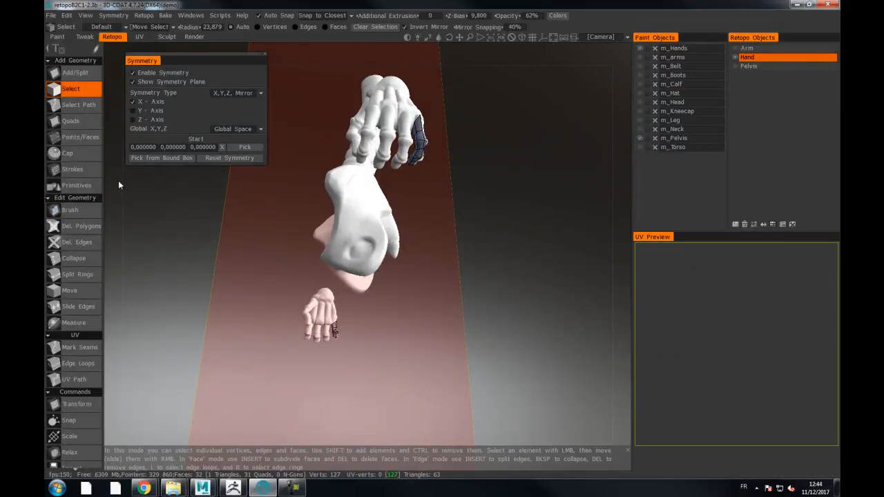
pyautogui.moveTo(524, 155); pyautogui.dragTo(458, 111)
pyautogui.moveTo(520, 109); pyautogui.dragTo(478, 193, button='middle')
pyautogui.click(353, 261)
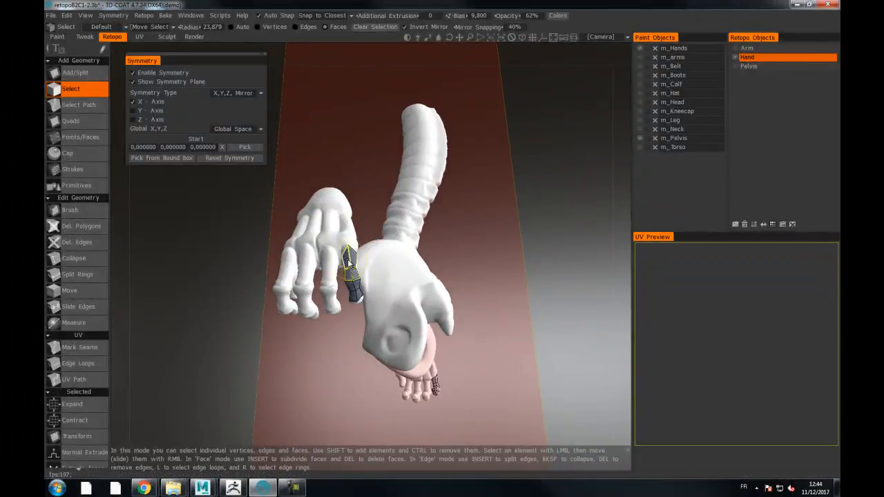
pyautogui.doubleClick(351, 264)
pyautogui.moveTo(348, 349)
pyautogui.mouseDown()
pyautogui.moveTo(155, 381)
pyautogui.moveTo(353, 358)
pyautogui.moveTo(404, 368)
pyautogui.moveTo(424, 357)
pyautogui.mouseUp()
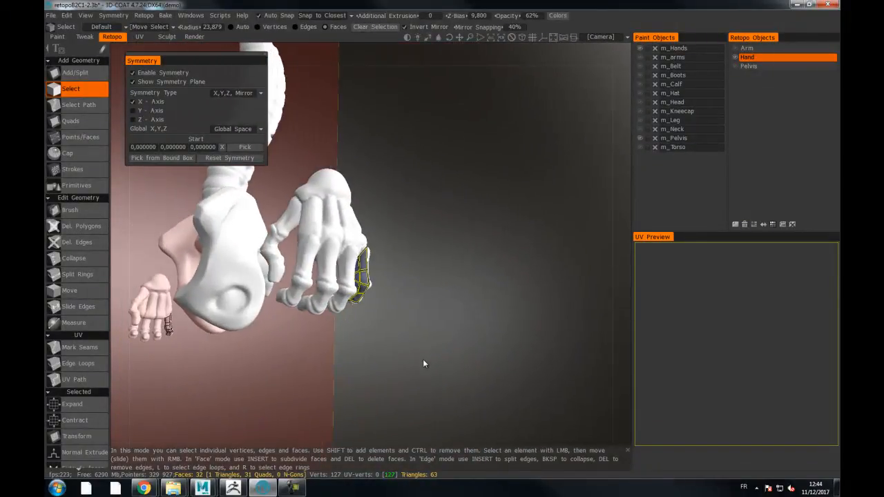
# - Add a new retopo group, transfer the little finger's faces into it, and reselect them there
pyautogui.click(743, 224)
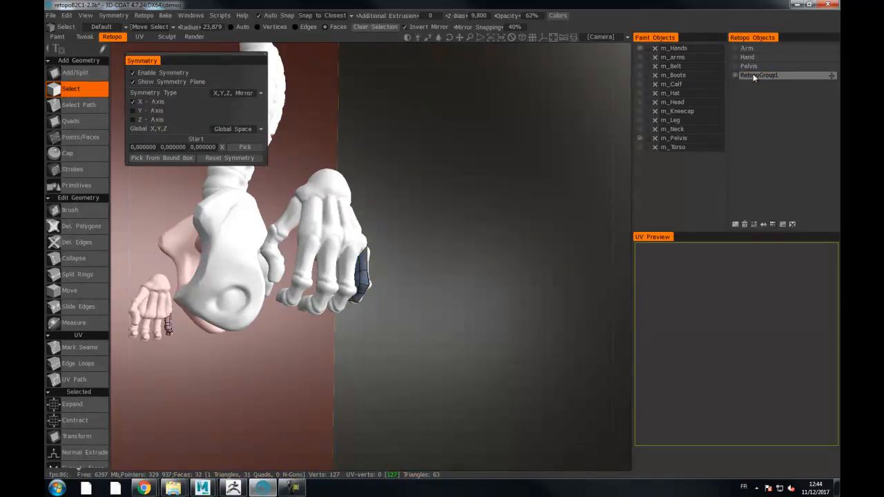
pyautogui.click(363, 266)
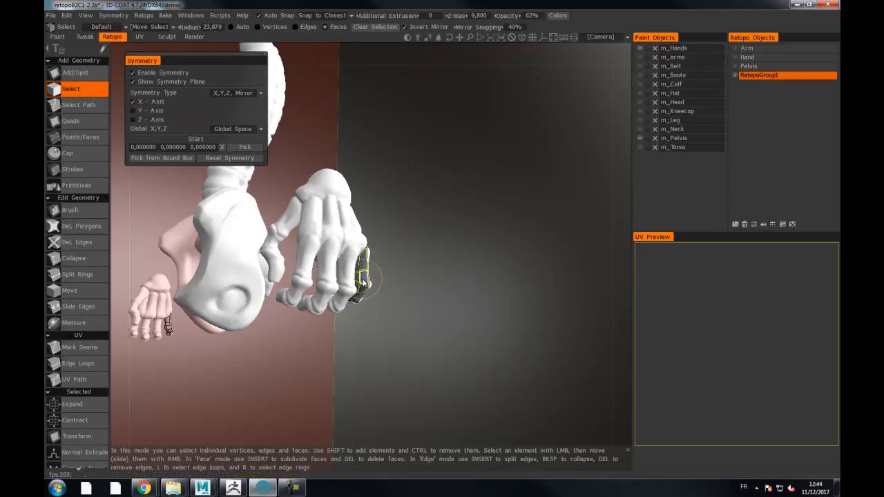
pyautogui.moveTo(373, 286)
pyautogui.mouseDown()
pyautogui.moveTo(497, 214)
pyautogui.moveTo(366, 301)
pyautogui.mouseUp()
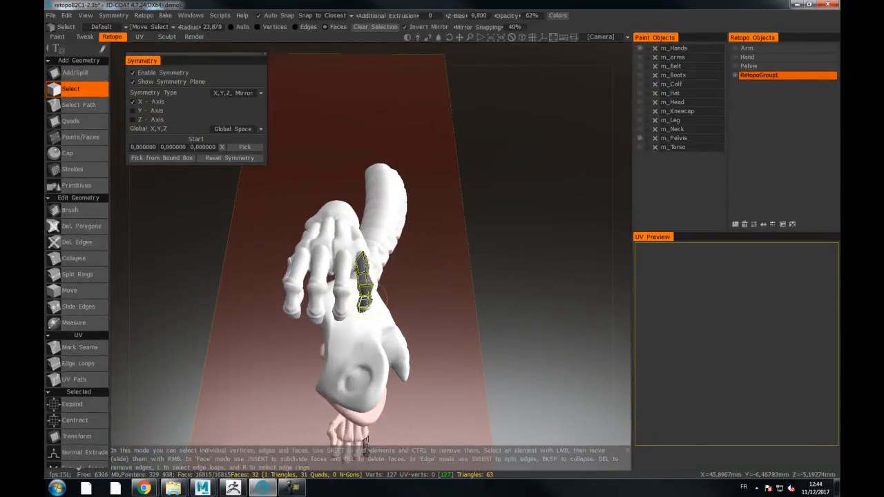
pyautogui.moveTo(497, 239); pyautogui.dragTo(558, 192)
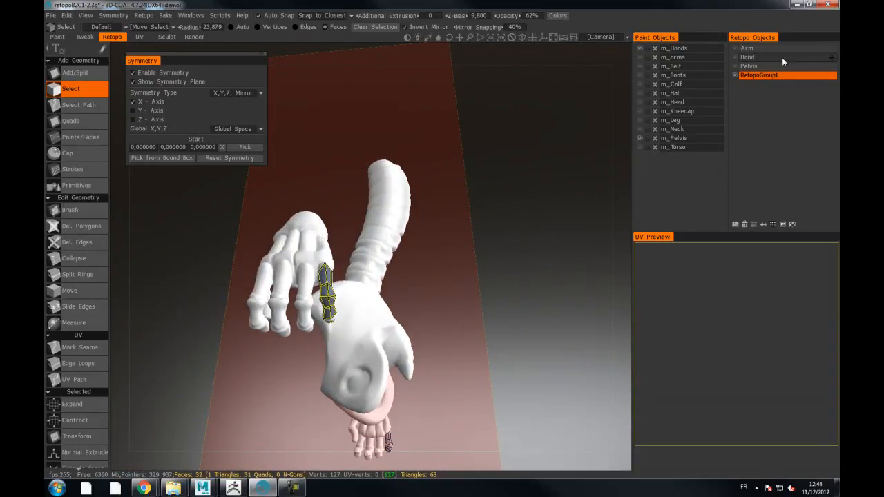
# - Return the little finger's faces to the Hand group and delete the extra retopo group
pyautogui.click(752, 58)
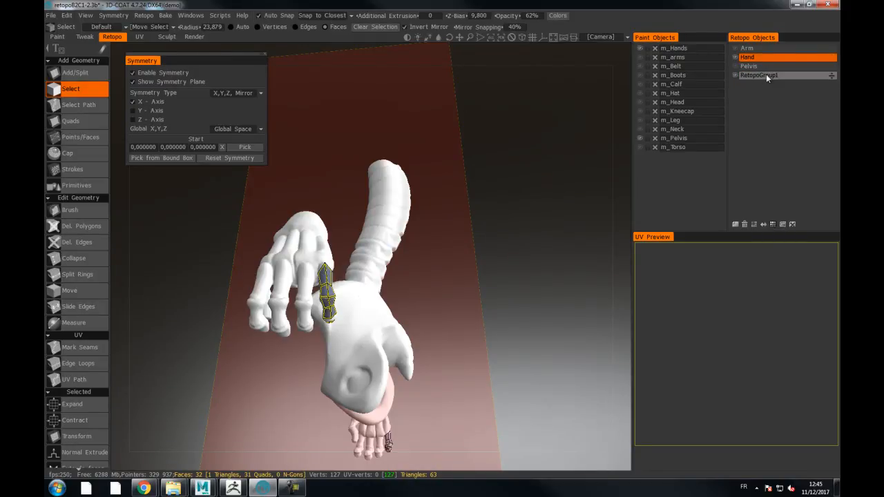
pyautogui.click(763, 75)
pyautogui.click(745, 224)
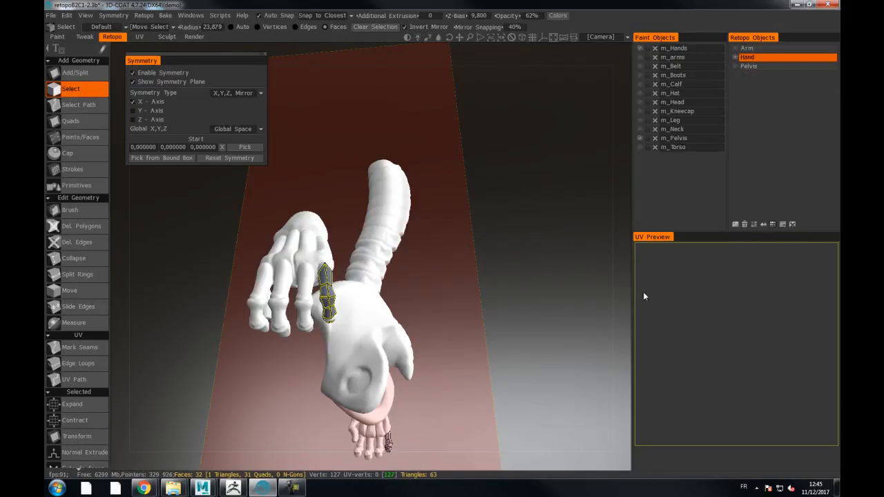
pyautogui.moveTo(492, 173)
pyautogui.mouseDown()
pyautogui.moveTo(522, 202)
pyautogui.moveTo(467, 212)
pyautogui.moveTo(476, 187)
pyautogui.moveTo(457, 188)
pyautogui.moveTo(476, 181)
pyautogui.mouseUp()
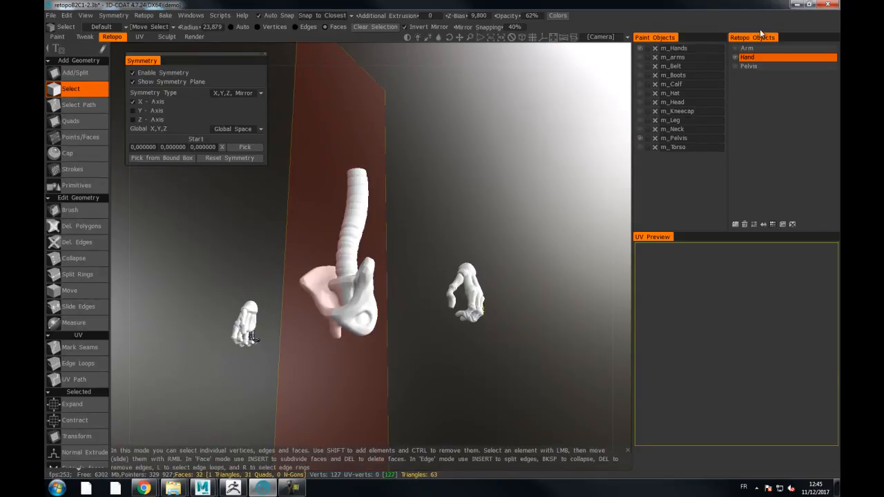
pyautogui.moveTo(491, 163); pyautogui.dragTo(525, 145)
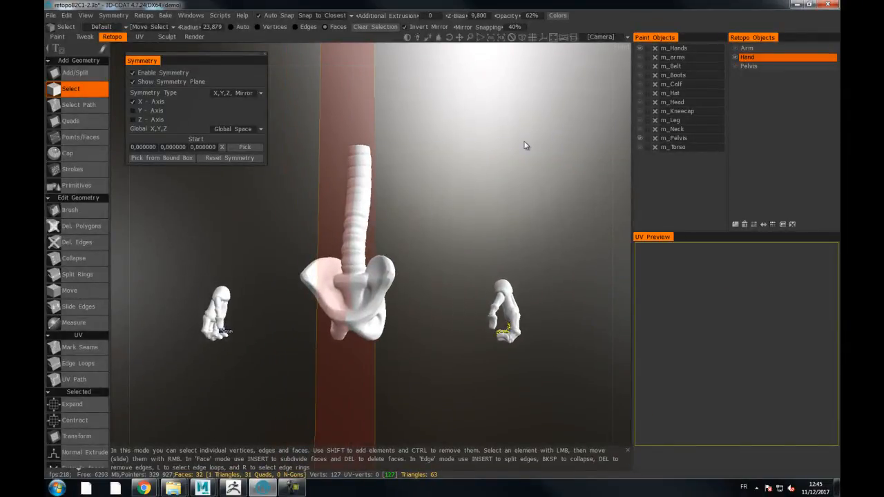